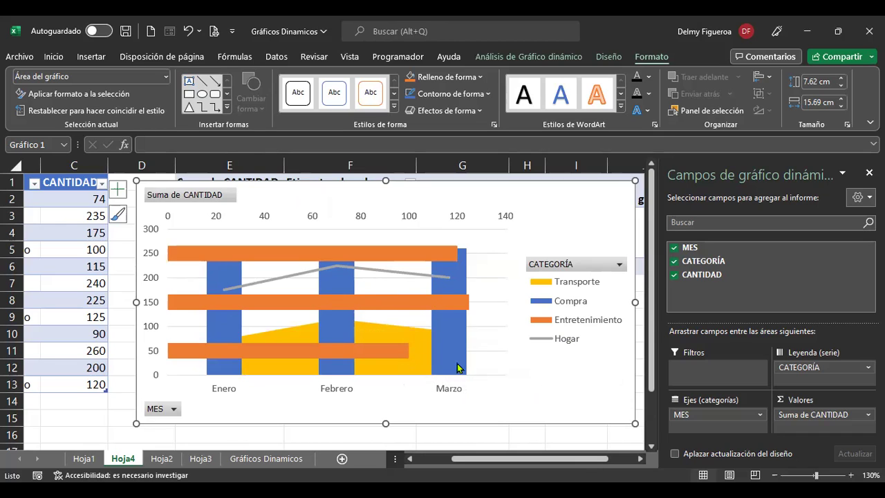
# - Undo the last chart type change on the Hoja4 pivot chart to restore its clustered columns
pyautogui.moveTo(447, 360)
pyautogui.moveTo(470, 312)
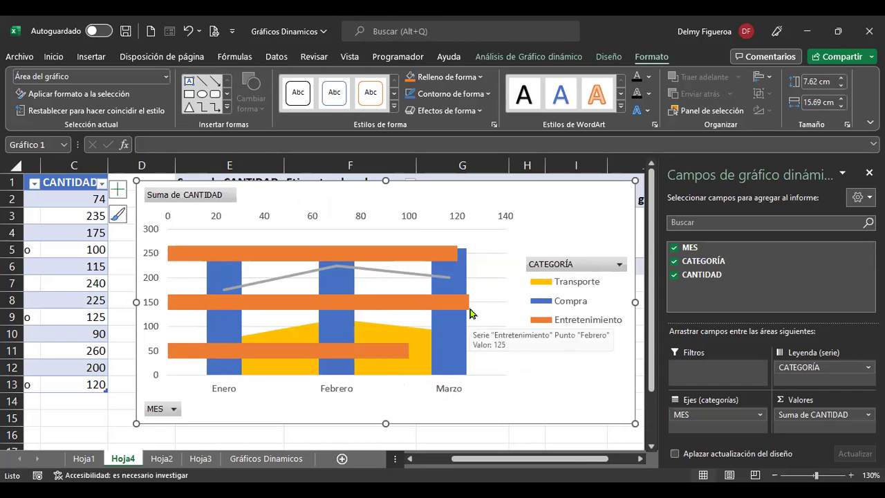
pyautogui.hotkey('ctrl', 'z')
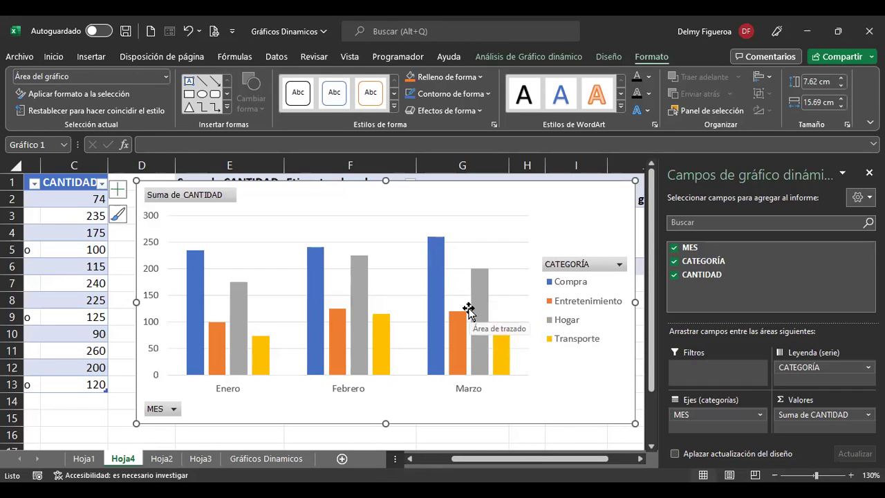
pyautogui.rightClick(480, 286)
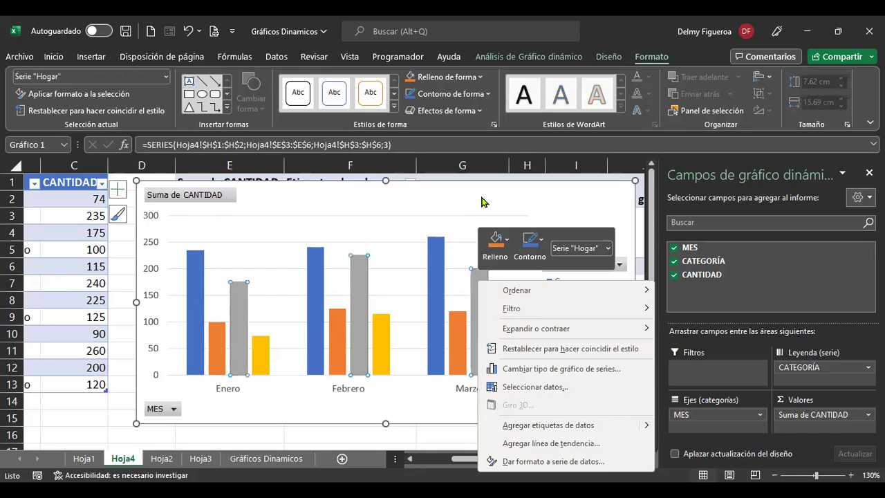
pyautogui.press('Escape')
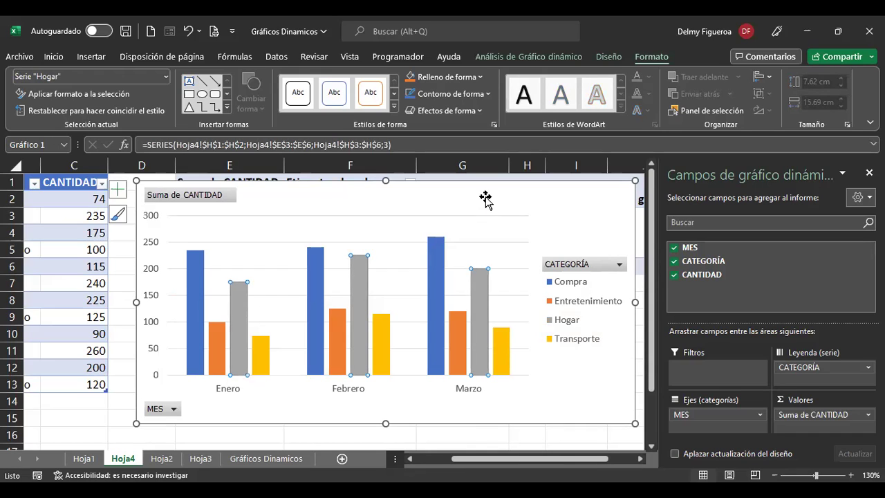
pyautogui.click(486, 198)
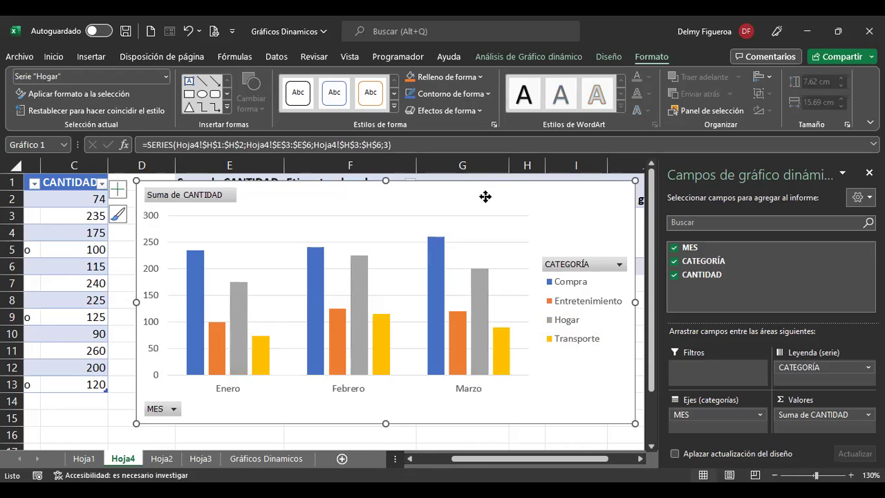
pyautogui.rightClick(486, 197)
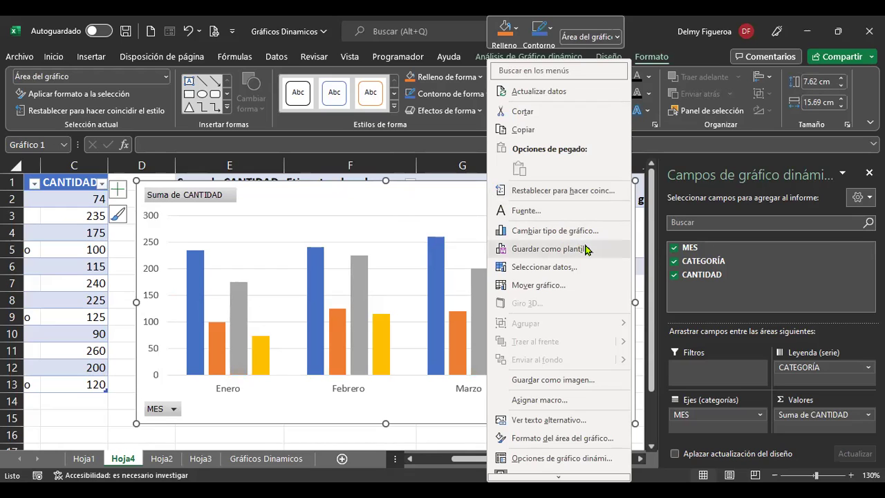
pyautogui.click(391, 206)
# - Apply the dark chart style Estilo 12, with glowing outlined columns, to the Hoja4 pivot chart
pyautogui.click(607, 56)
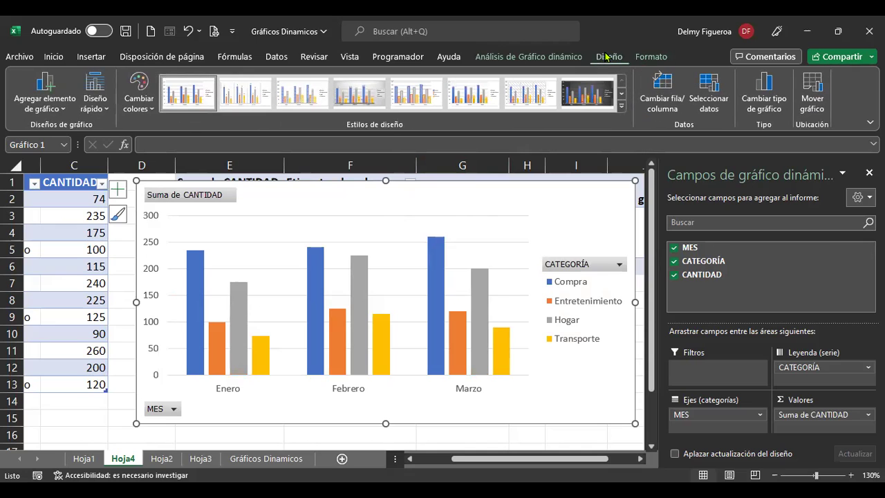
pyautogui.click(361, 86)
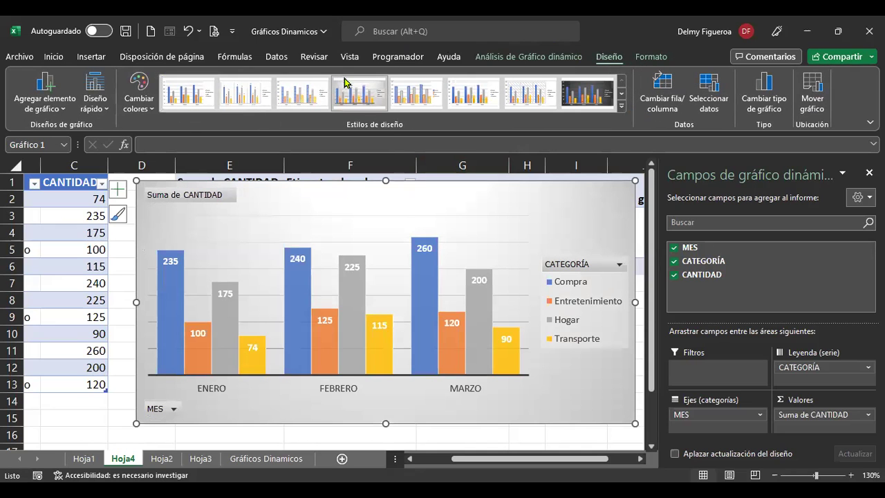
pyautogui.click(622, 107)
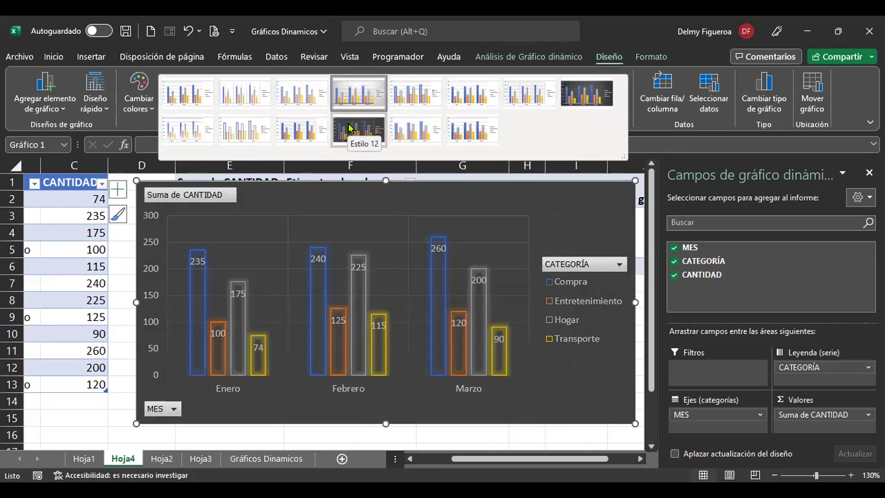
pyautogui.click(349, 127)
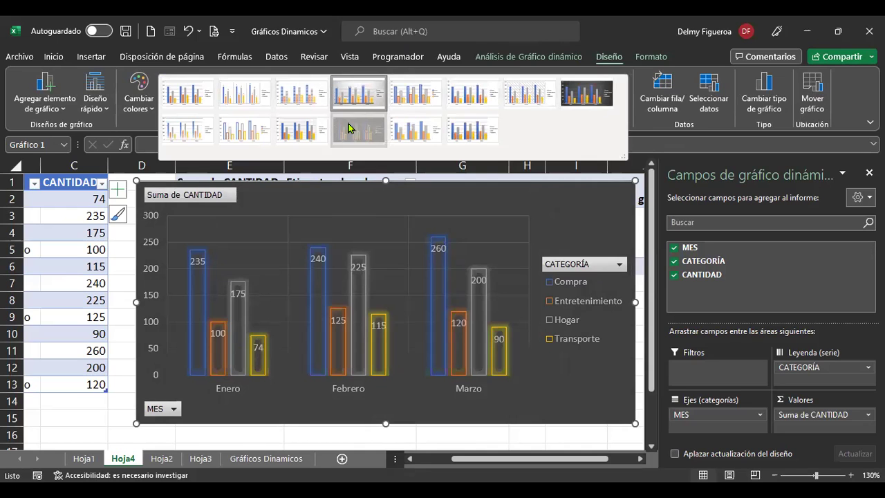
pyautogui.rightClick(553, 216)
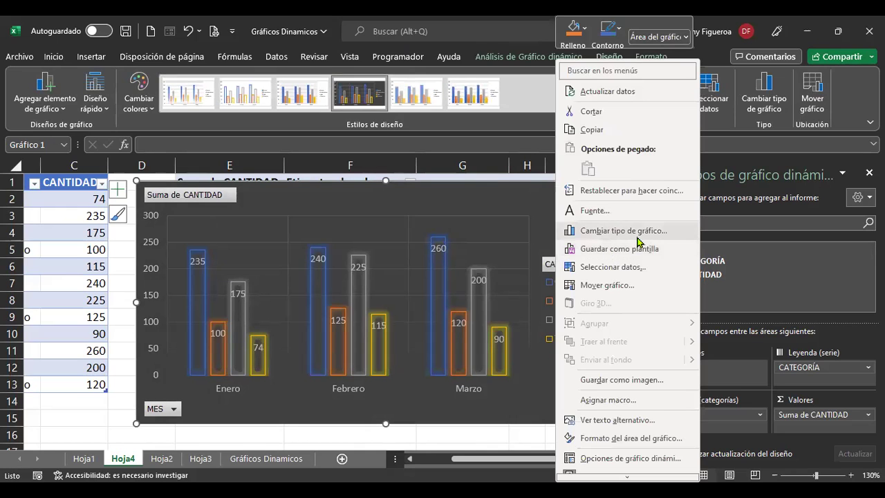
pyautogui.click(312, 192)
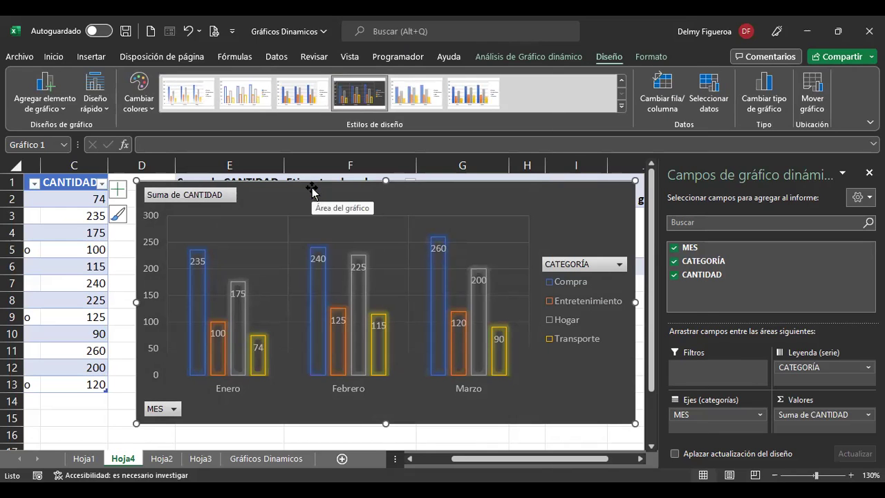
# - Apply the same dark glowing-outline style to the Disciplina pivot chart on Hoja3 and the País pivot chart on Hoja2
pyautogui.click(199, 459)
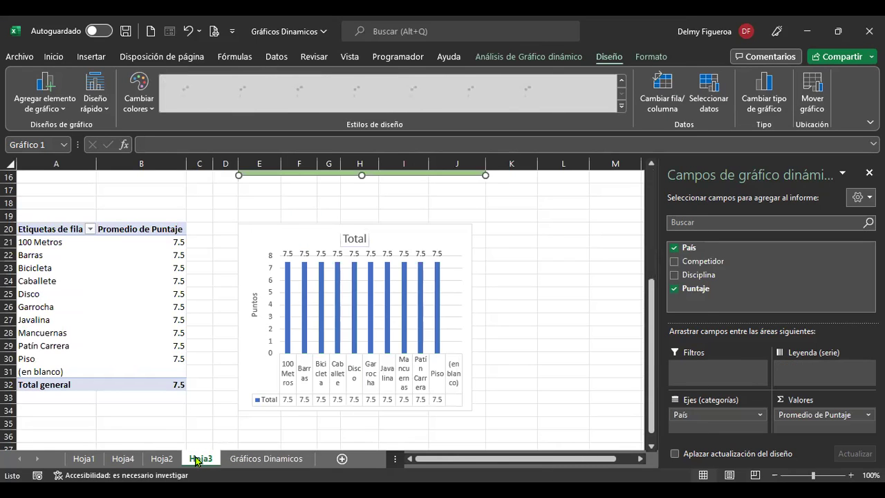
pyautogui.click(343, 302)
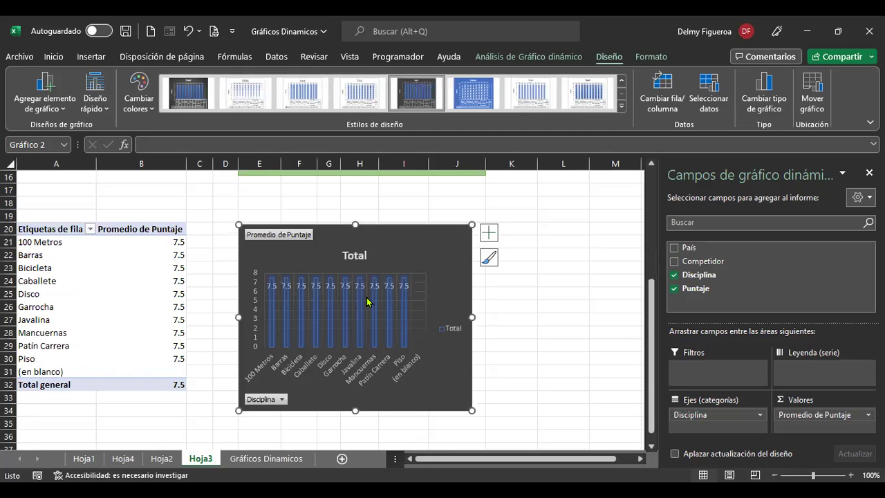
pyautogui.click(81, 459)
pyautogui.click(161, 459)
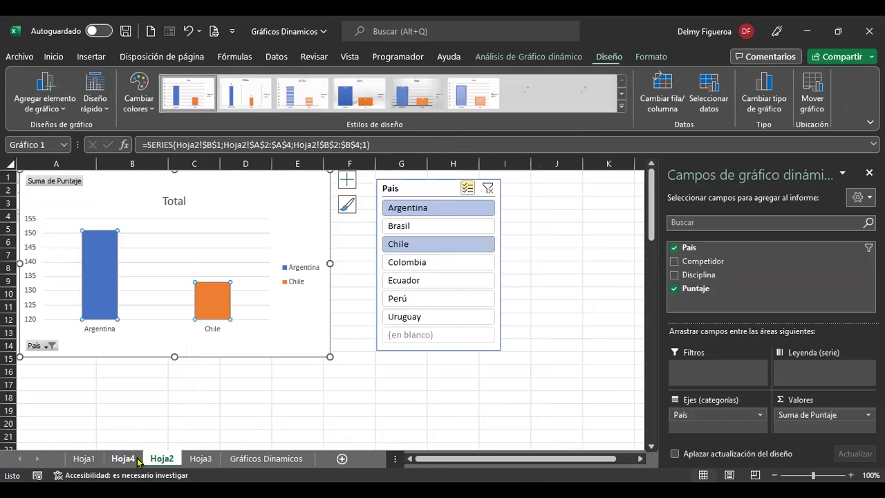
pyautogui.click(123, 458)
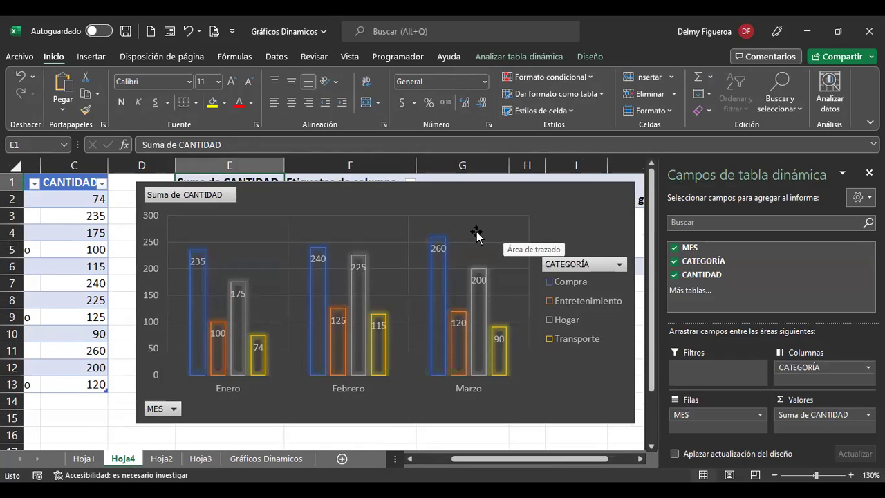
pyautogui.click(369, 204)
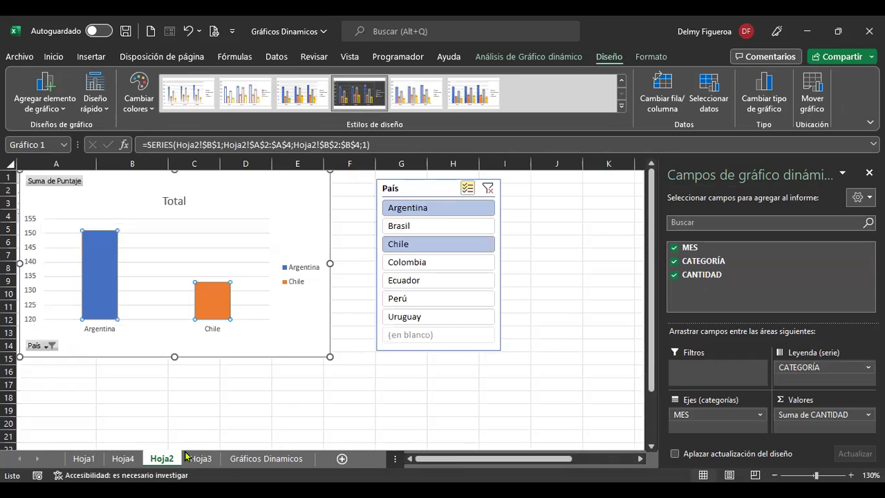
pyautogui.click(162, 459)
pyautogui.click(231, 211)
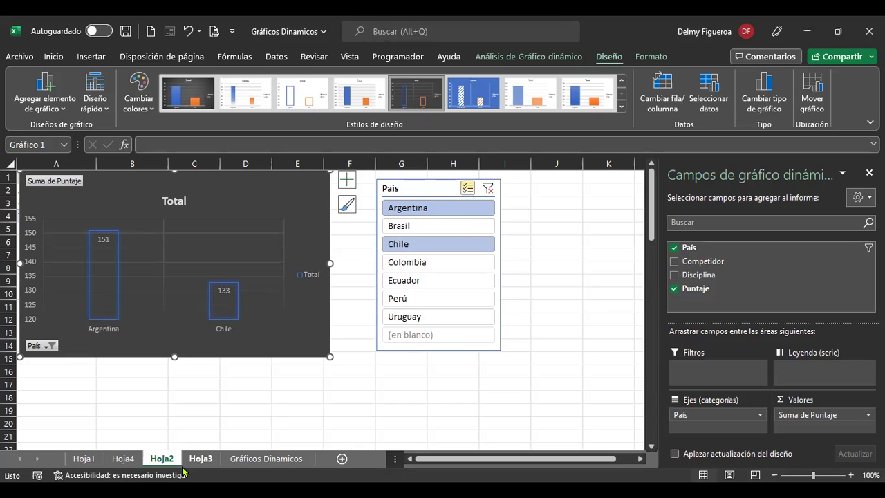
# - Shrink the pivot chart on Hoja4 and place it directly below the pivot table, spanning about E7 to G15
pyautogui.click(122, 458)
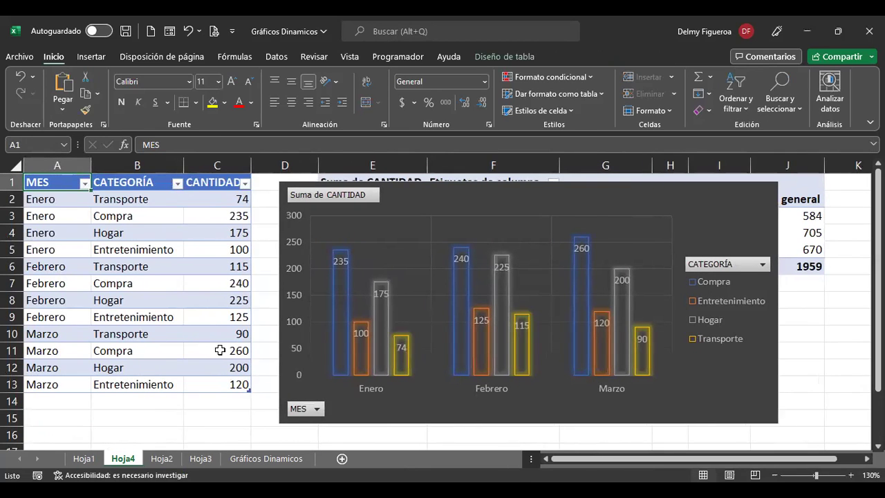
pyautogui.moveTo(364, 220); pyautogui.dragTo(525, 322)
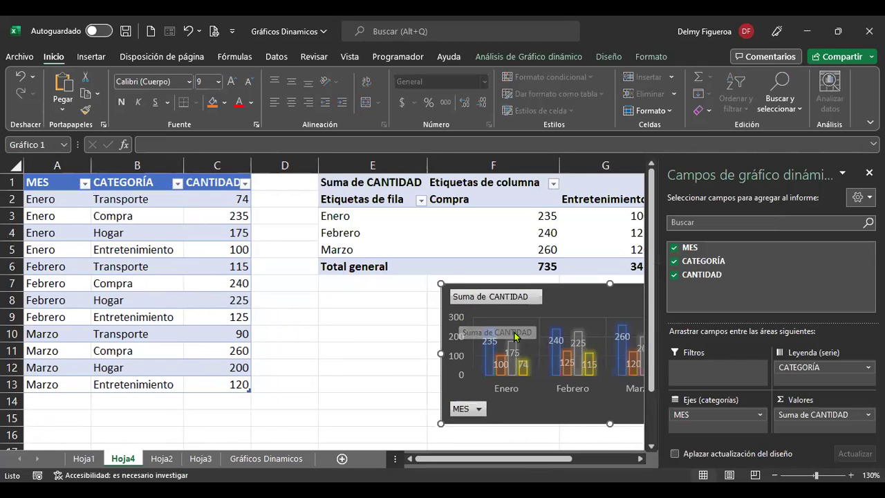
pyautogui.moveTo(585, 307); pyautogui.dragTo(458, 300)
pyautogui.click(472, 460)
pyautogui.moveTo(514, 467); pyautogui.dragTo(610, 464)
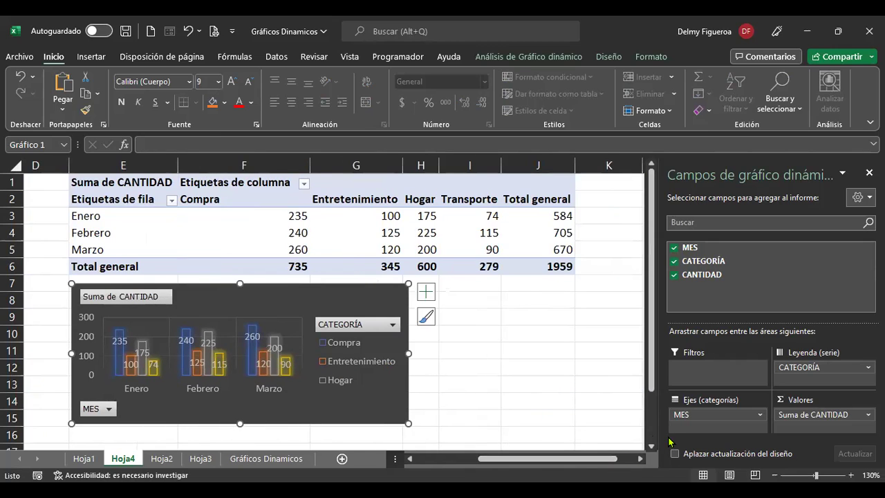
# - Show the pivot table's Suma de CANTIDAD values as % del total general
pyautogui.click(551, 219)
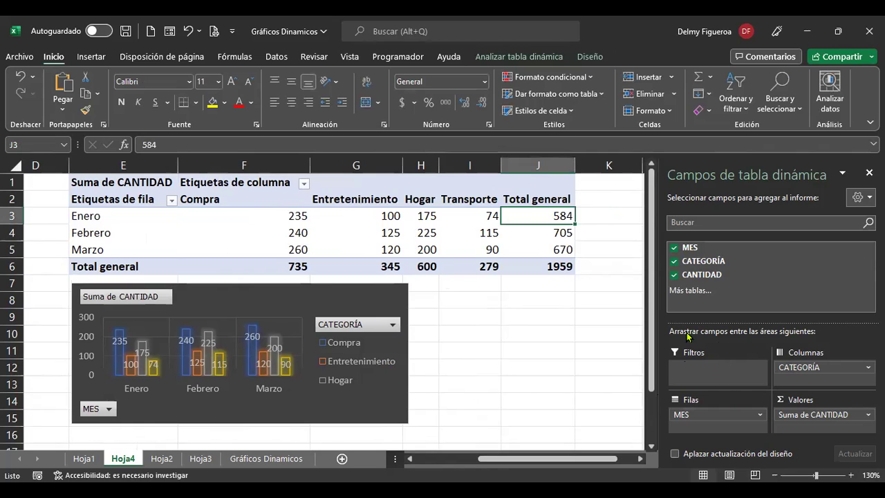
pyautogui.click(816, 415)
pyautogui.click(814, 408)
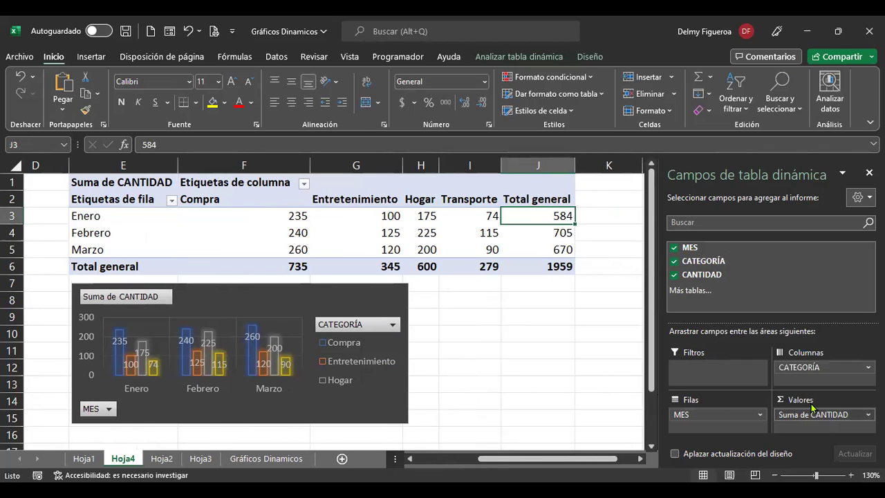
pyautogui.click(594, 159)
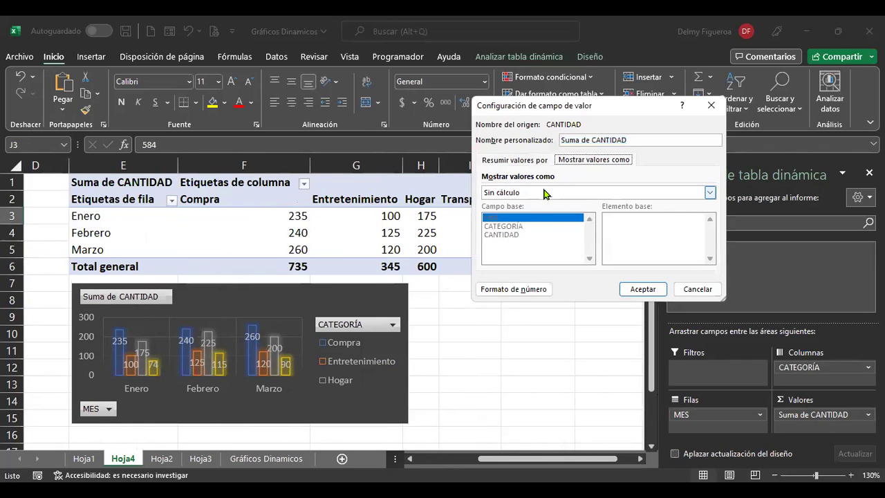
pyautogui.click(709, 192)
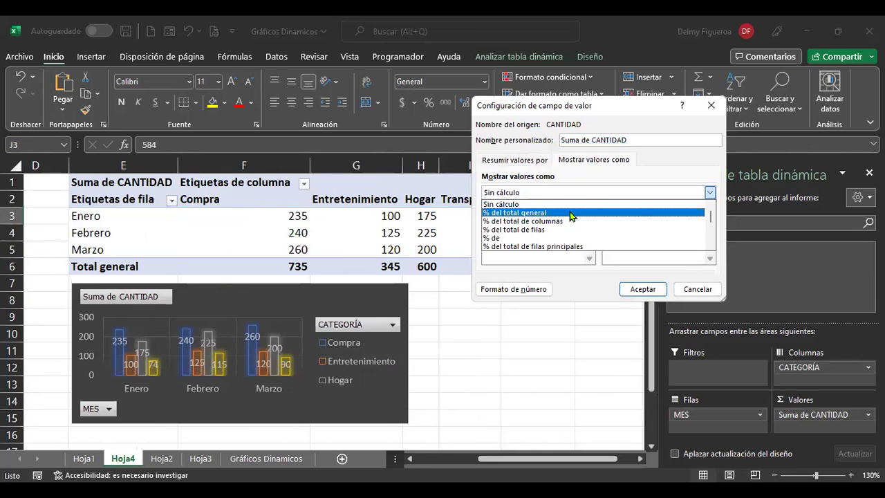
pyautogui.click(571, 213)
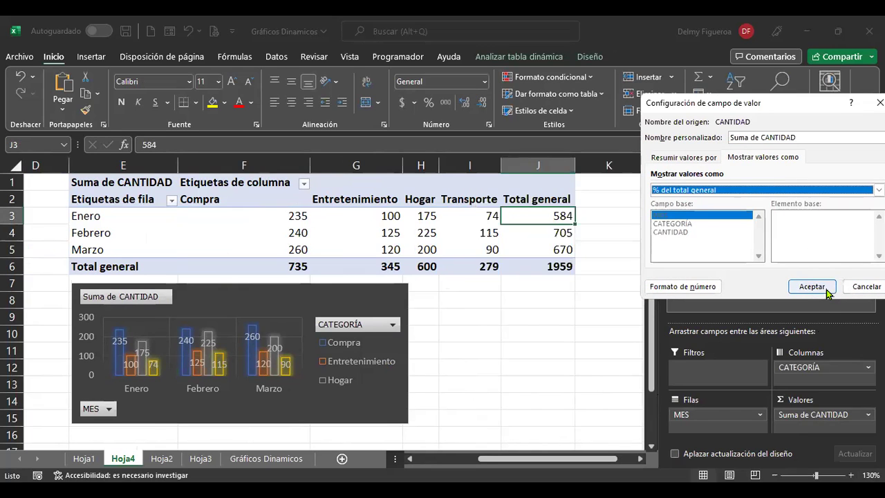
pyautogui.click(827, 289)
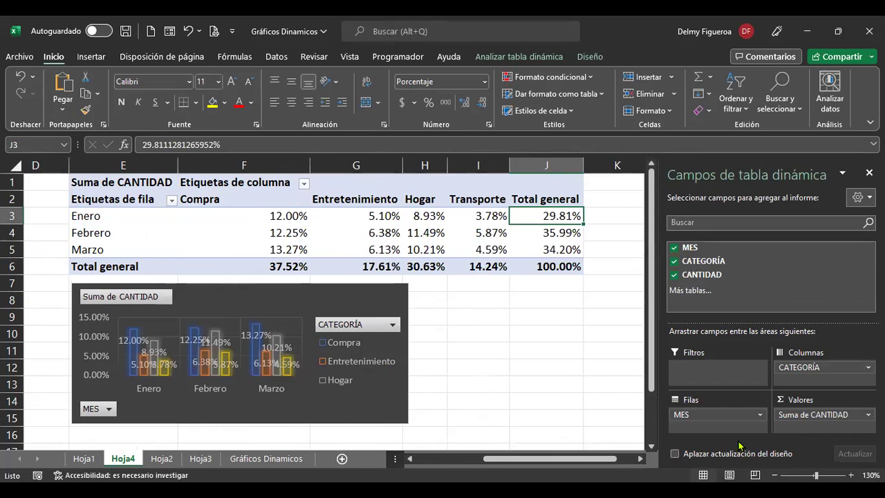
# - Change the Suma de CANTIDAD value display to % del total de columnas
pyautogui.click(856, 415)
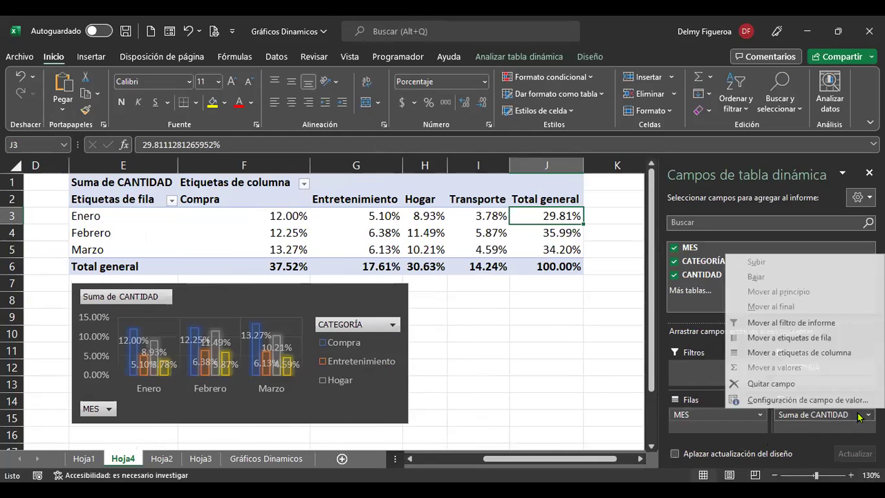
pyautogui.click(856, 398)
pyautogui.click(787, 159)
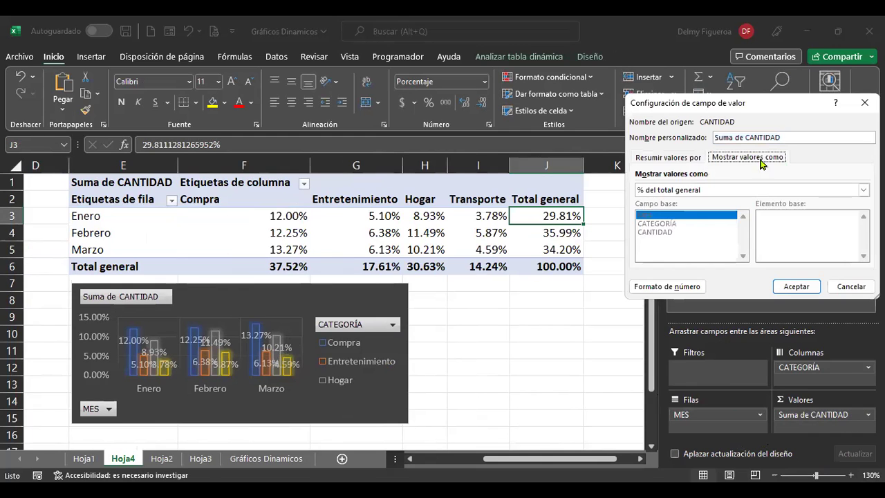
pyautogui.click(730, 189)
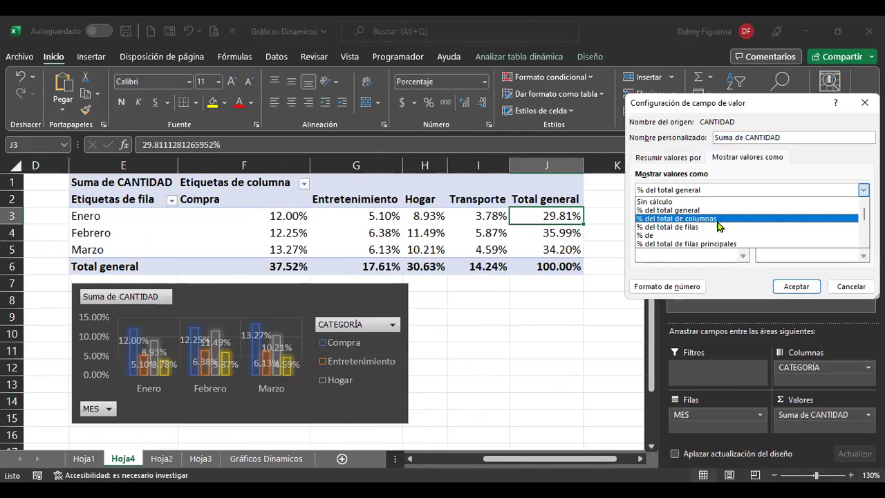
pyautogui.click(720, 219)
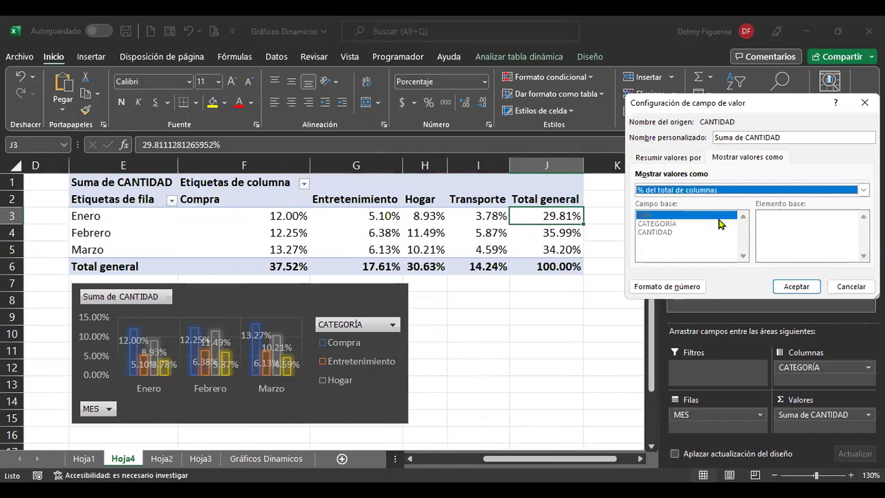
pyautogui.click(805, 290)
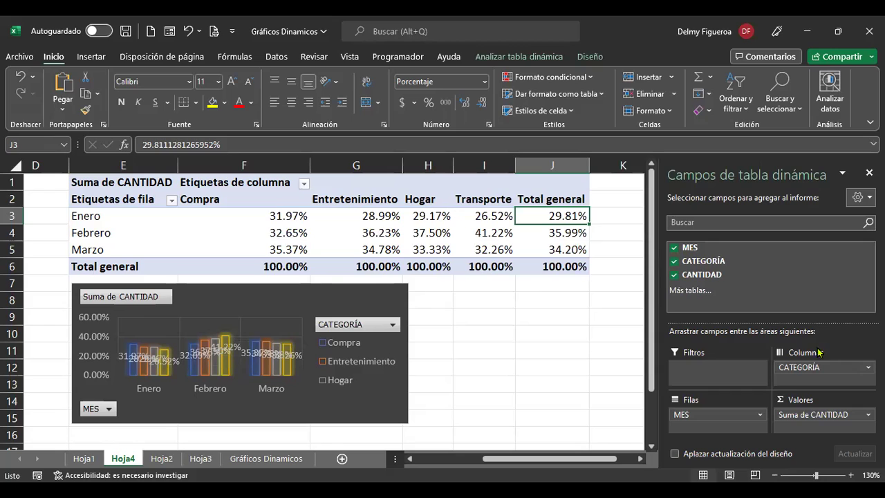
# - Change the Suma de CANTIDAD value display to % del total de filas
pyautogui.click(840, 414)
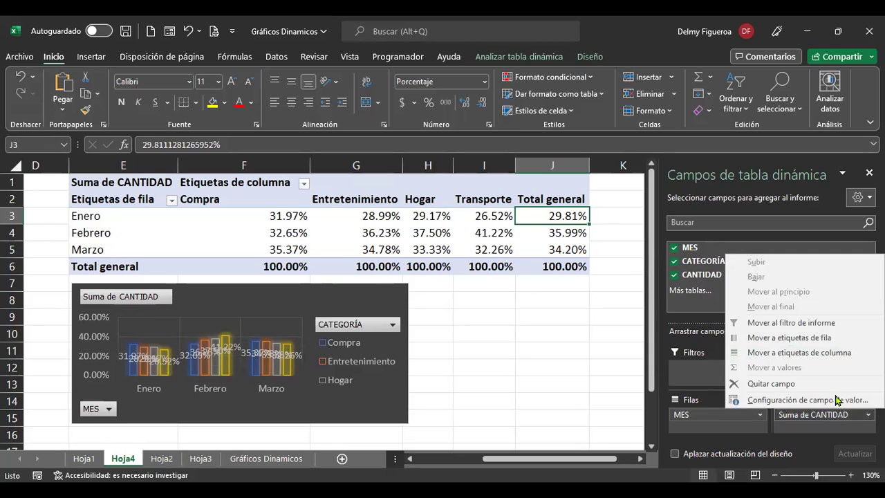
pyautogui.click(836, 400)
pyautogui.click(740, 158)
pyautogui.click(718, 193)
pyautogui.click(707, 231)
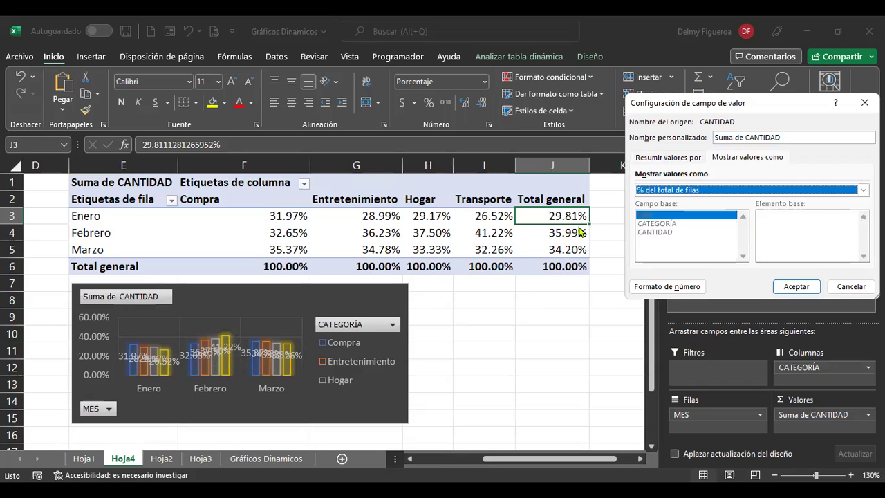
pyautogui.click(796, 286)
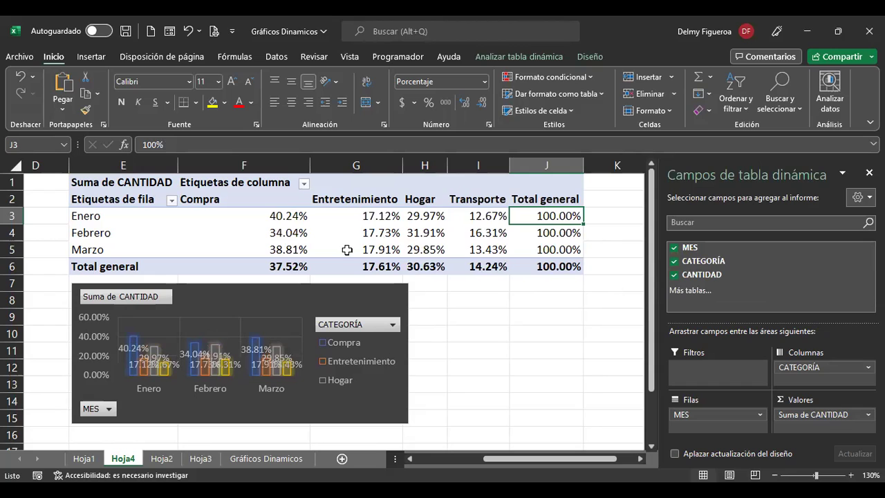
# - Try to show the Suma de CANTIDAD values as Diferencia de, with base field MES and base item Enero
pyautogui.click(867, 415)
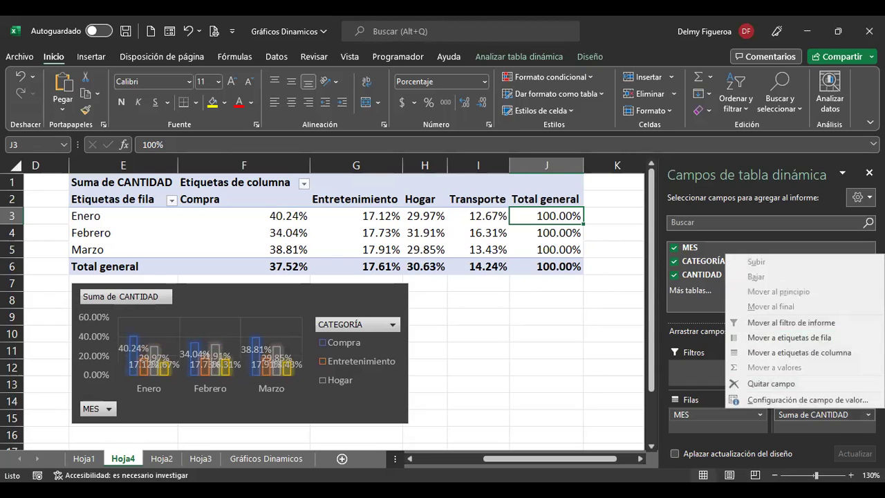
pyautogui.click(849, 408)
pyautogui.click(747, 157)
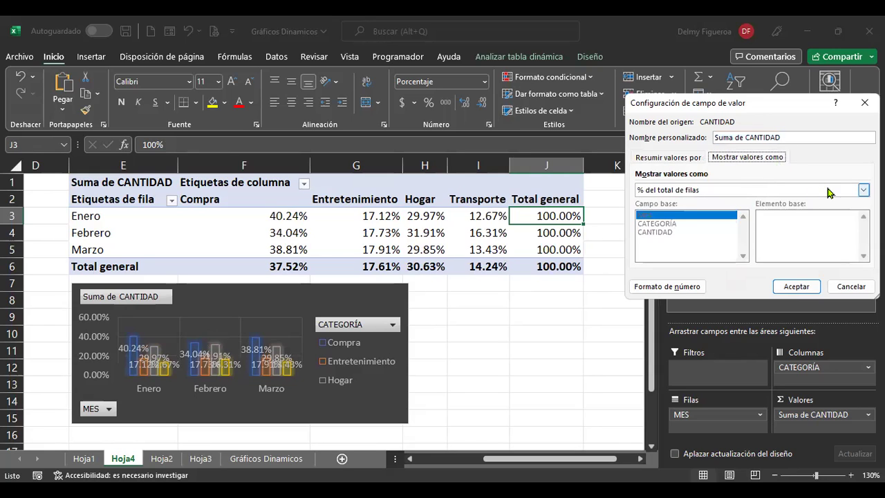
pyautogui.click(864, 190)
pyautogui.scroll(-2, 758, 232)
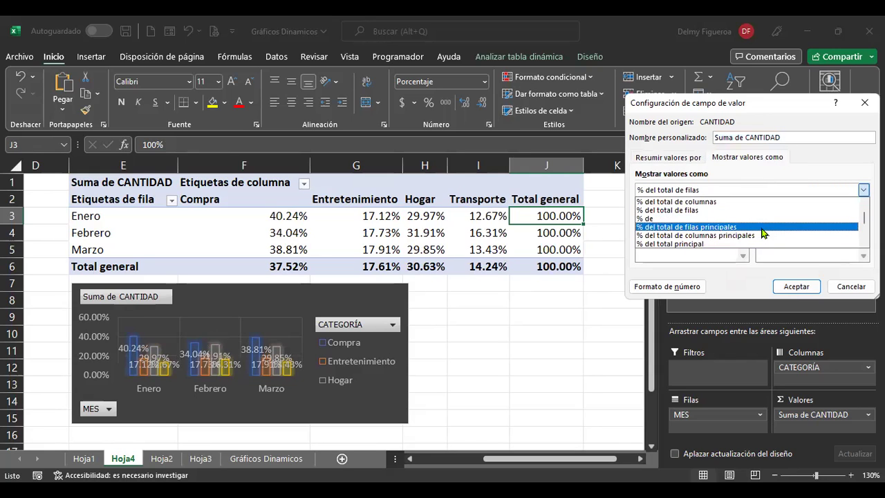
pyautogui.scroll(-2, 761, 231)
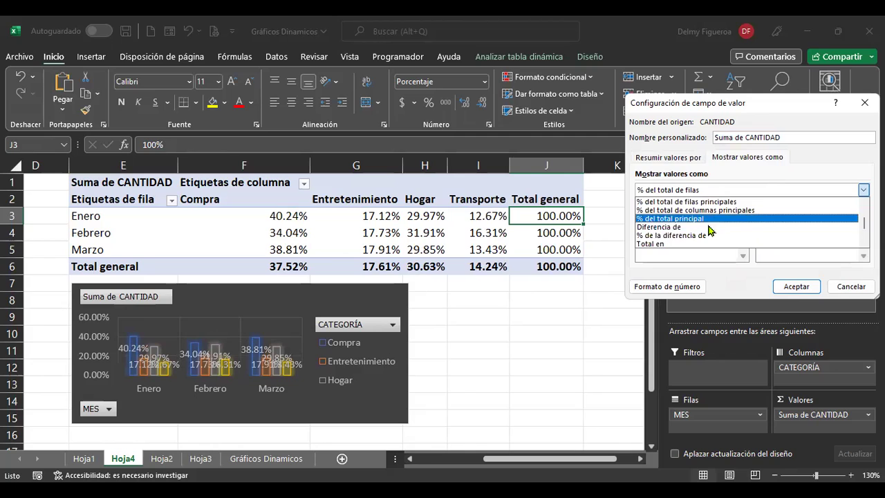
pyautogui.click(691, 227)
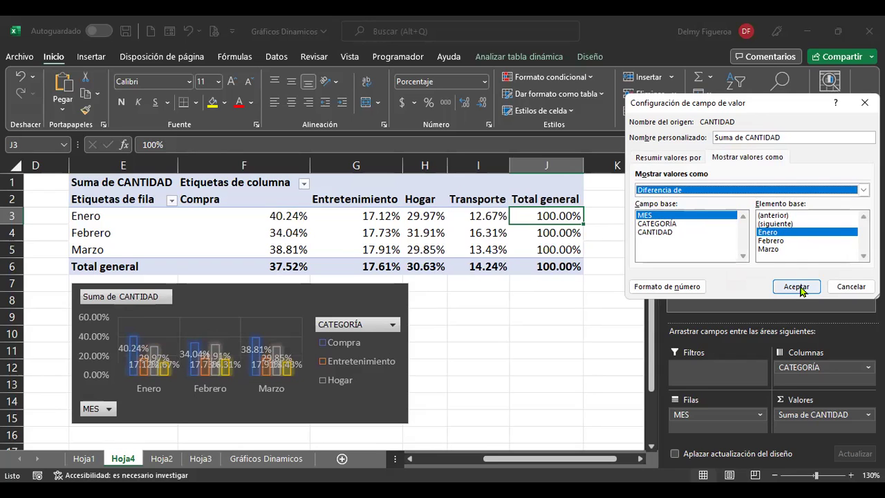
pyautogui.press('Return')
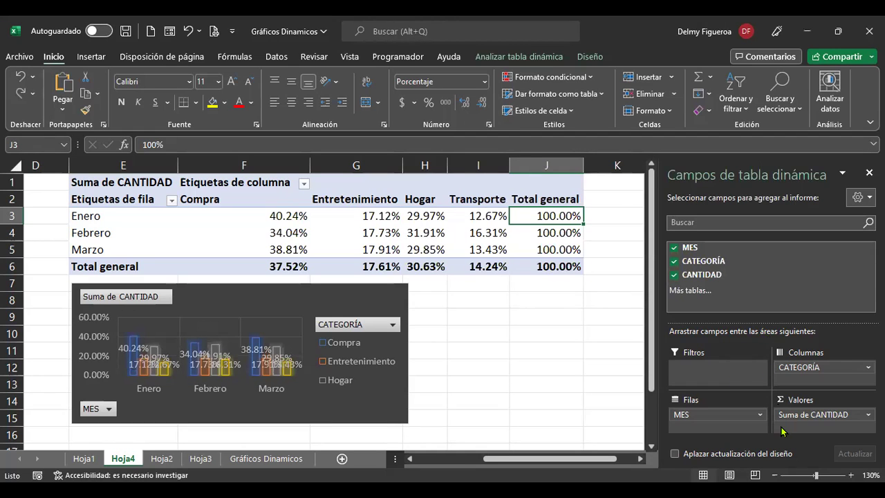
# - Reset the Suma de CANTIDAD value display to Sin cálculo
pyautogui.click(805, 415)
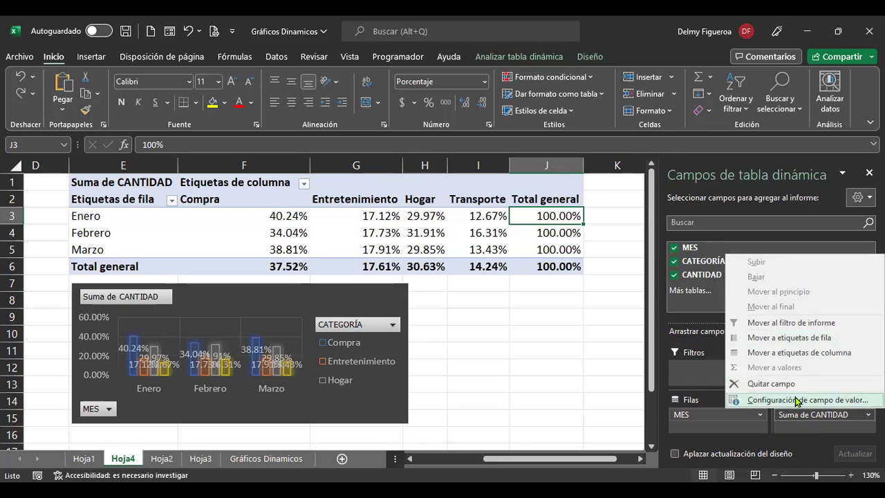
pyautogui.click(792, 398)
pyautogui.click(748, 157)
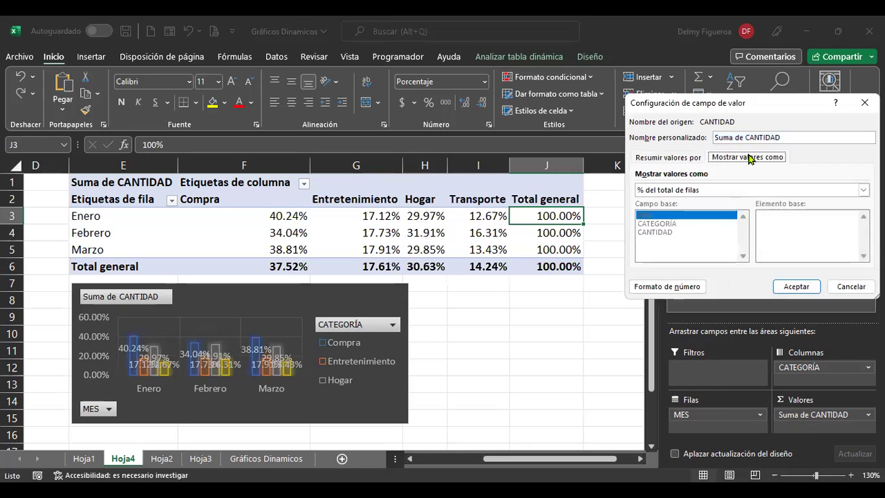
pyautogui.click(684, 192)
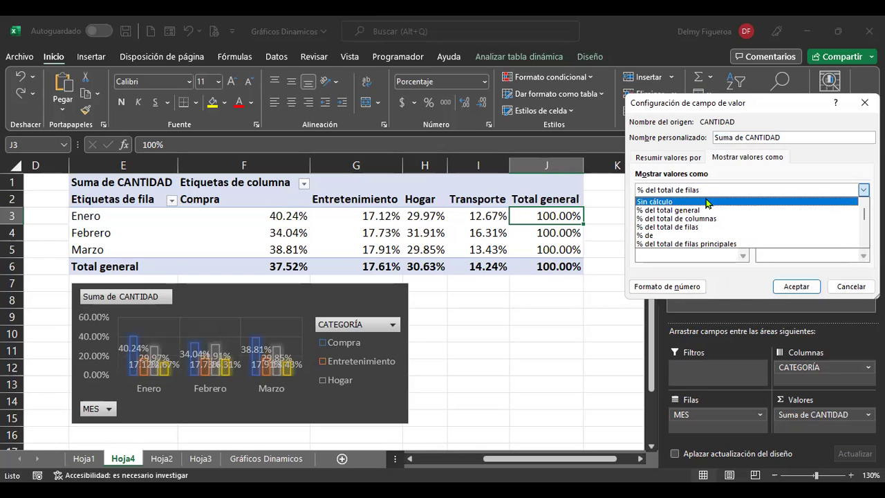
pyautogui.click(706, 201)
pyautogui.click(796, 286)
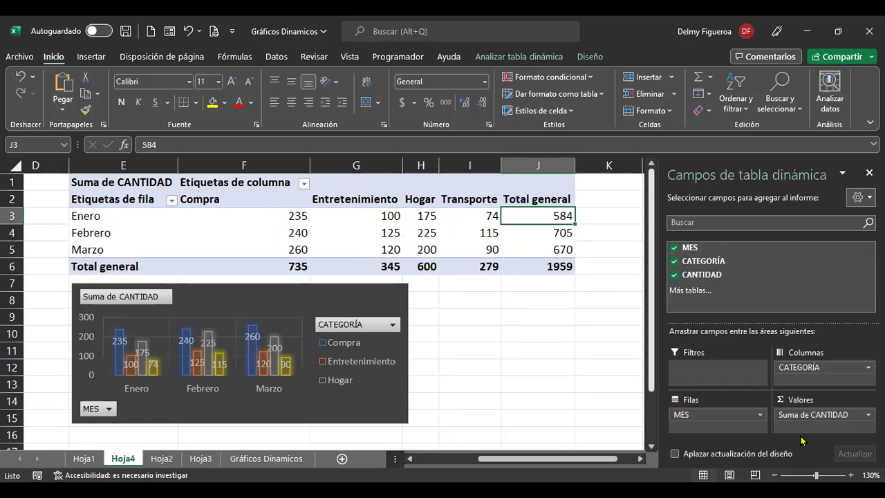
# - Show the plain Suma de CANTIDAD values as Diferencia de from MES Enero, and undo that display change
pyautogui.click(861, 415)
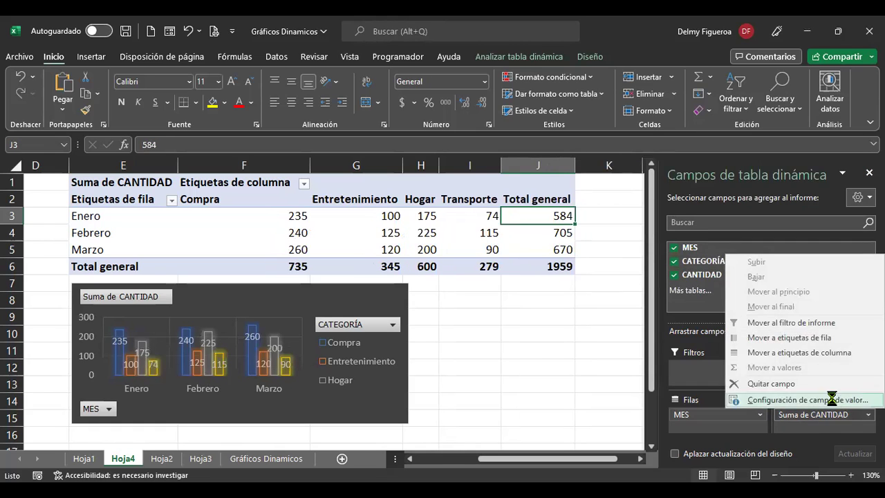
pyautogui.click(832, 399)
pyautogui.click(753, 157)
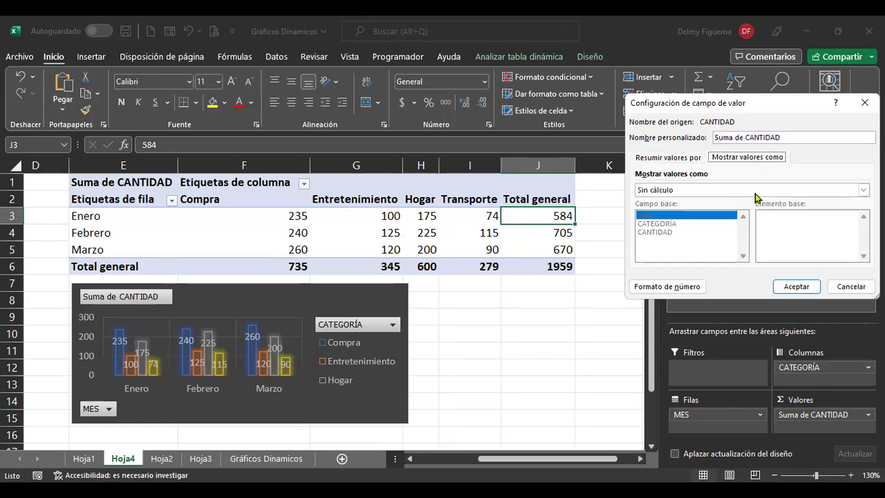
pyautogui.click(756, 191)
pyautogui.scroll(-2, 745, 222)
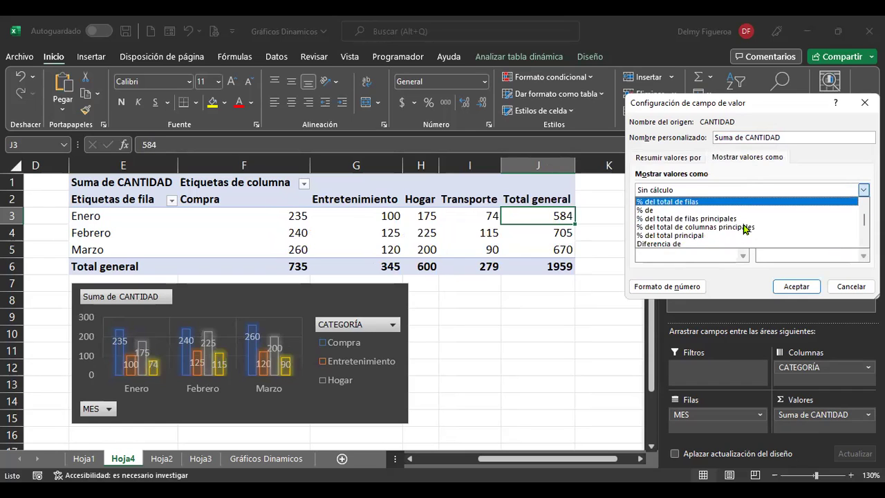
pyautogui.scroll(-1, 745, 228)
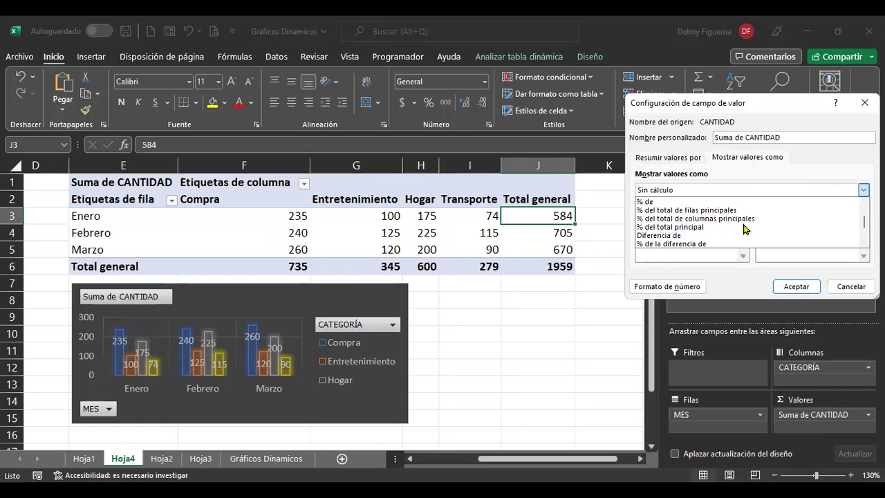
pyautogui.click(703, 236)
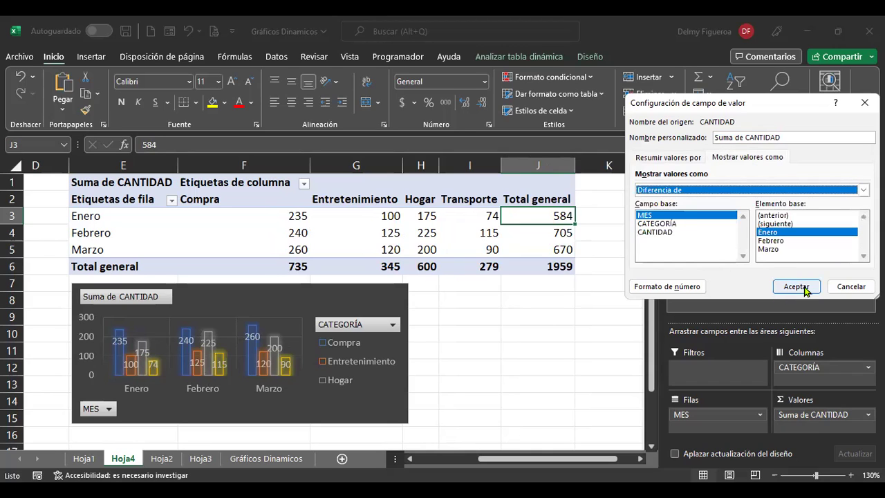
pyautogui.click(795, 286)
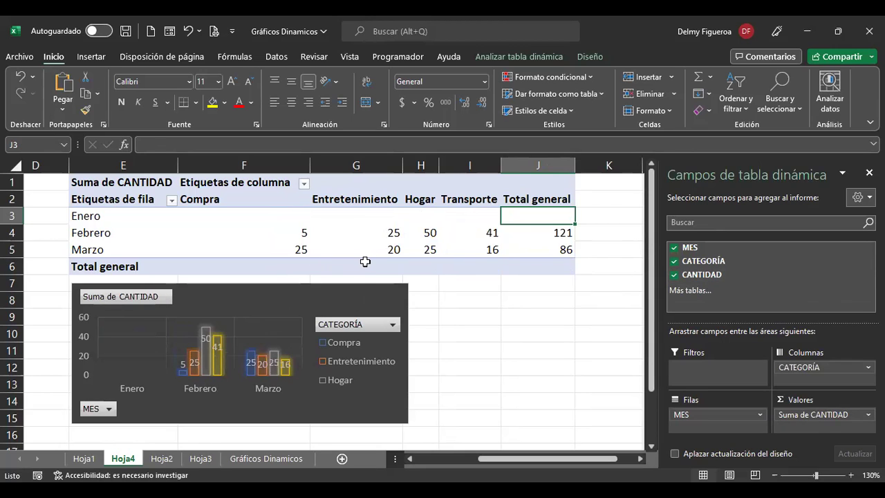
pyautogui.hotkey('ctrl', 'z')
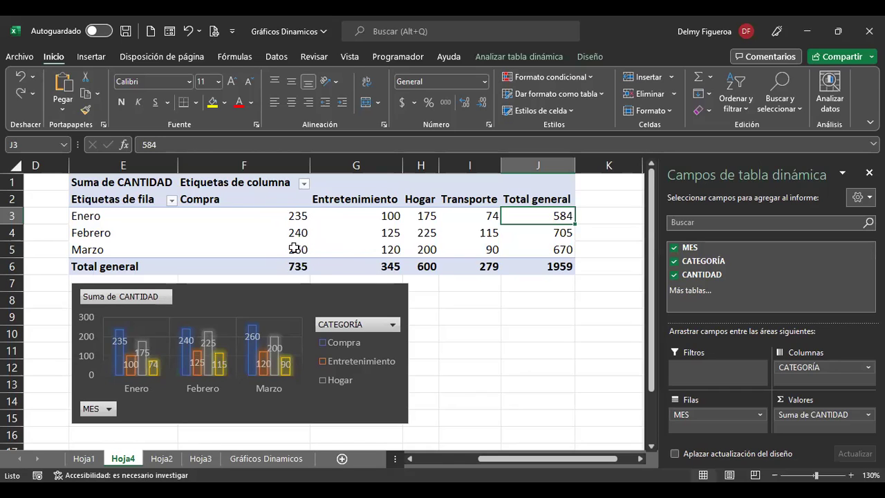
# - Reapply the Diferencia de display to Suma de CANTIDAD, using base field MES and base item Enero
pyautogui.click(866, 414)
pyautogui.click(836, 401)
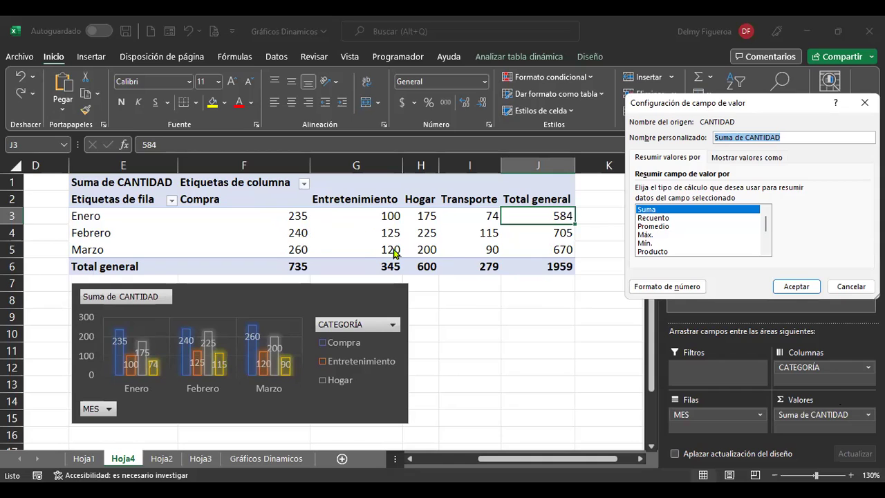
pyautogui.click(740, 159)
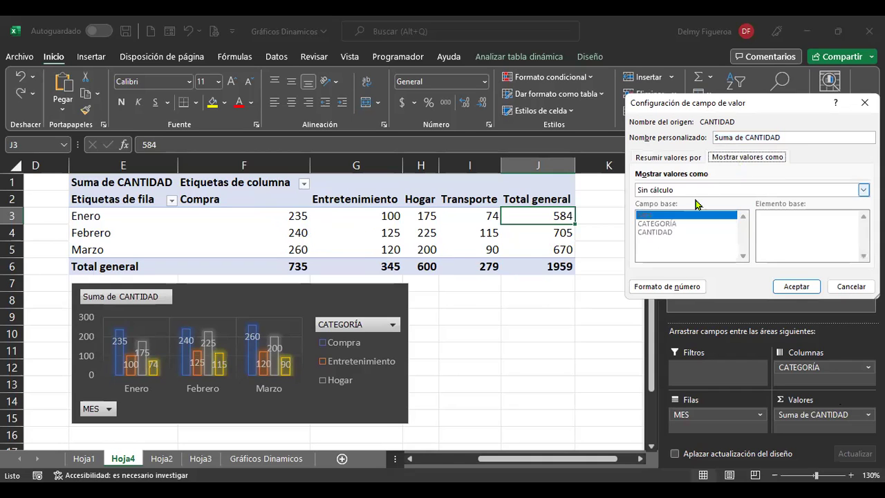
pyautogui.click(699, 194)
pyautogui.scroll(-1, 719, 234)
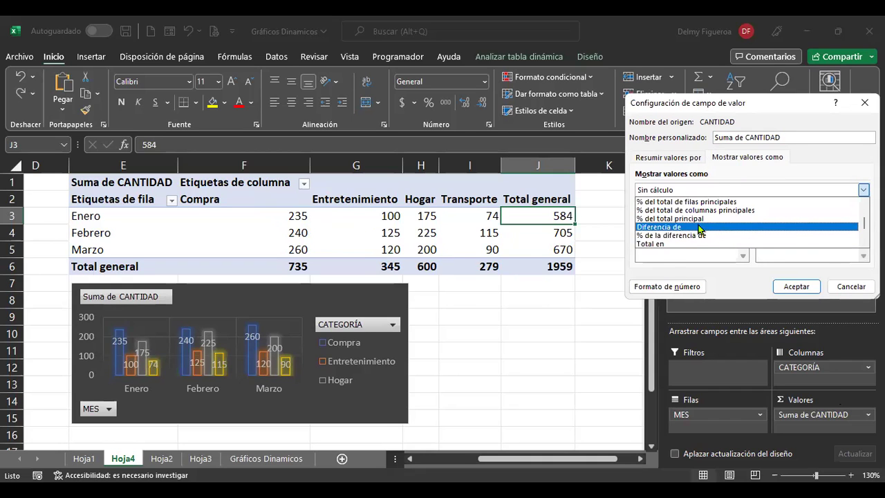
pyautogui.click(700, 229)
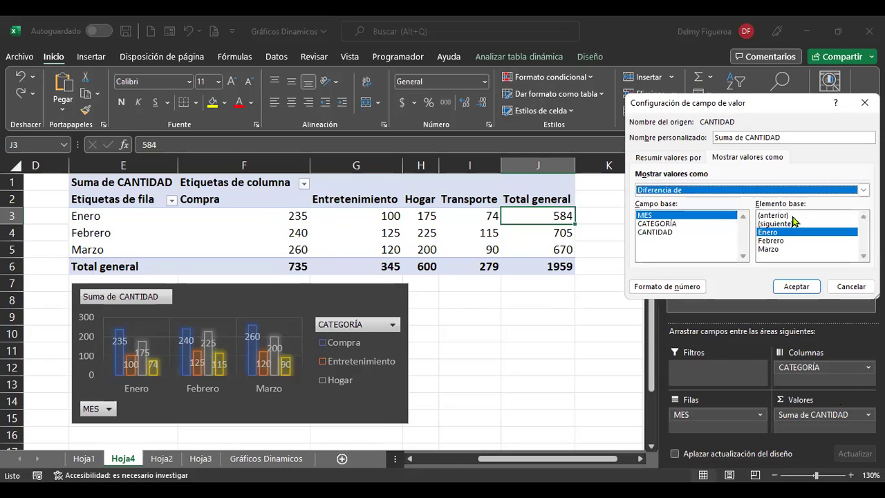
pyautogui.click(796, 287)
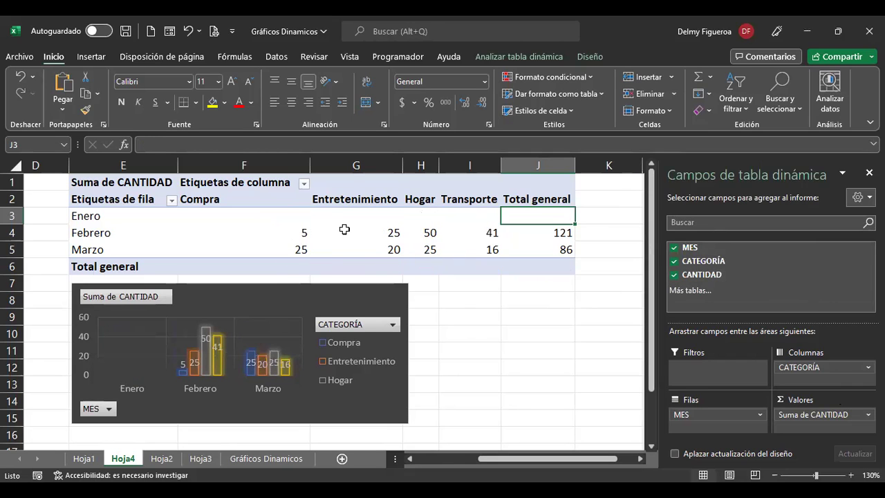
# - Examine Febrero's differences from Enero across the categories and the Total general column
pyautogui.click(294, 230)
pyautogui.click(387, 231)
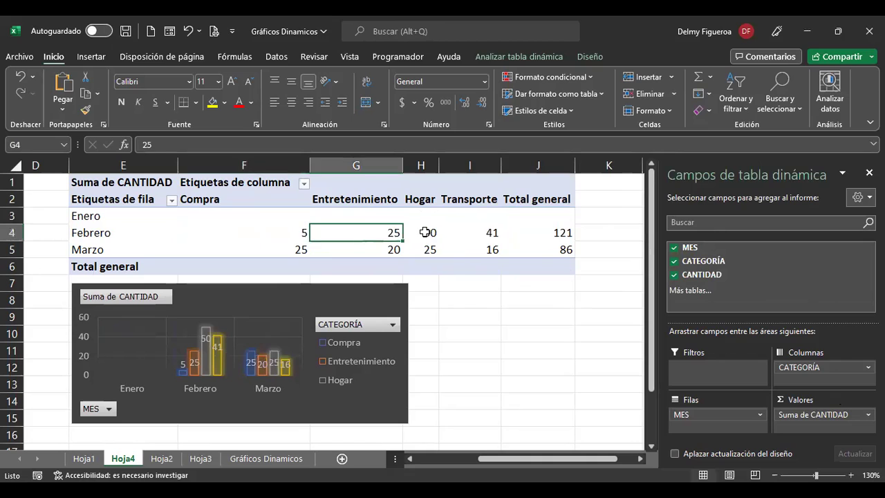
pyautogui.click(493, 232)
pyautogui.click(562, 232)
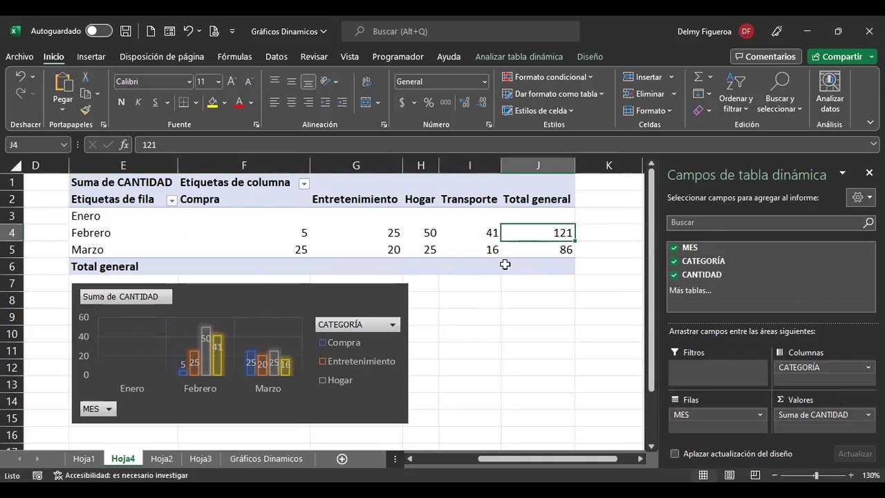
# - Undo and redo the Diferencia de display to compare it with the original sums, ending with it undone
pyautogui.hotkey('alt', 'F5')
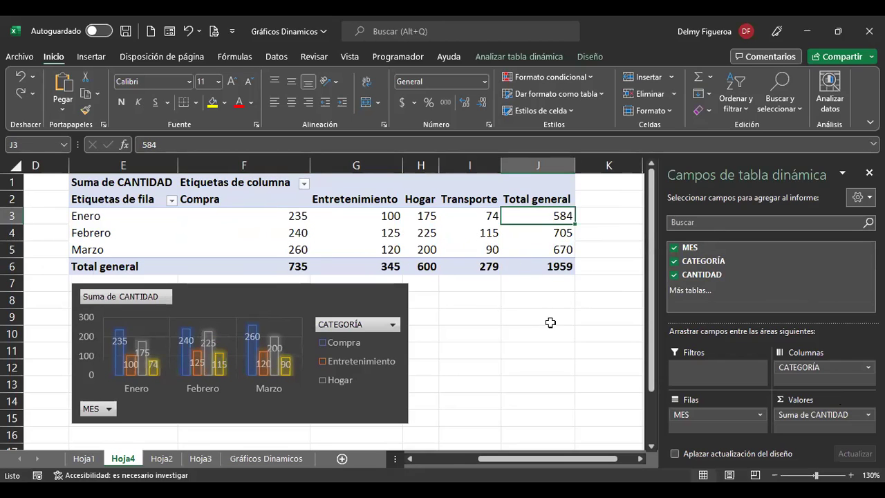
pyautogui.hotkey('ctrl', 'z')
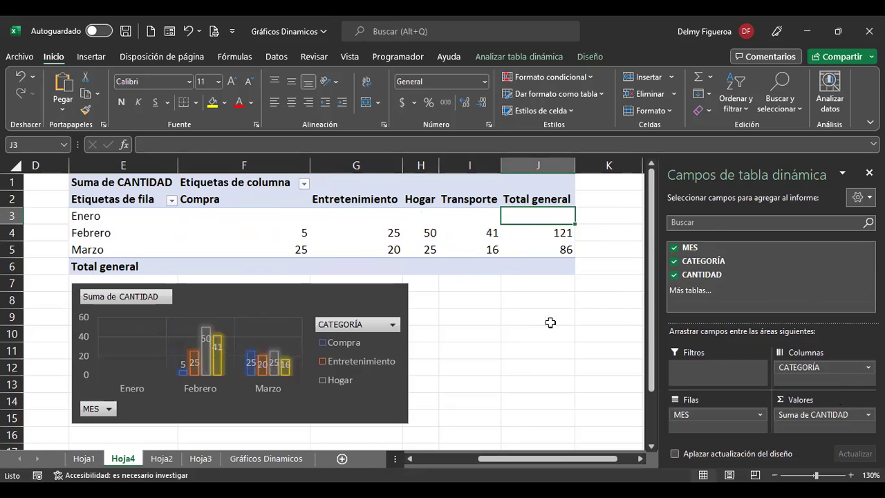
pyautogui.hotkey('ctrl', 'y')
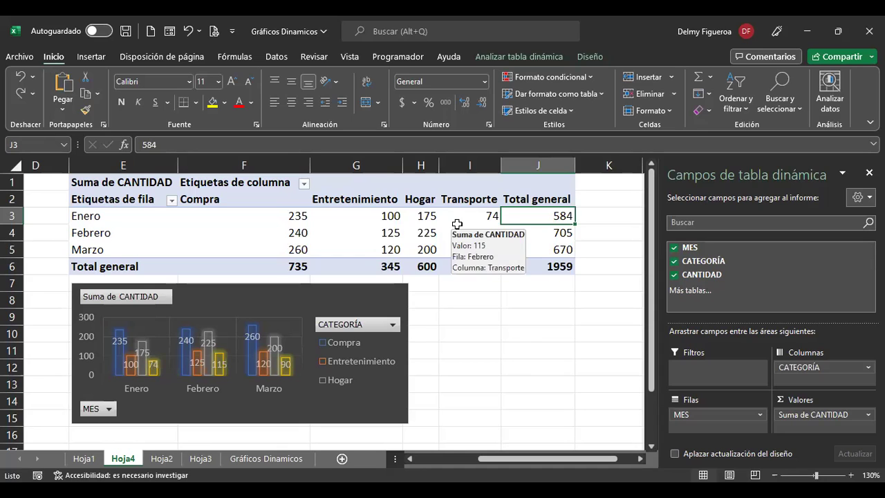
pyautogui.hotkey('ctrl', 'z')
pyautogui.moveTo(458, 224)
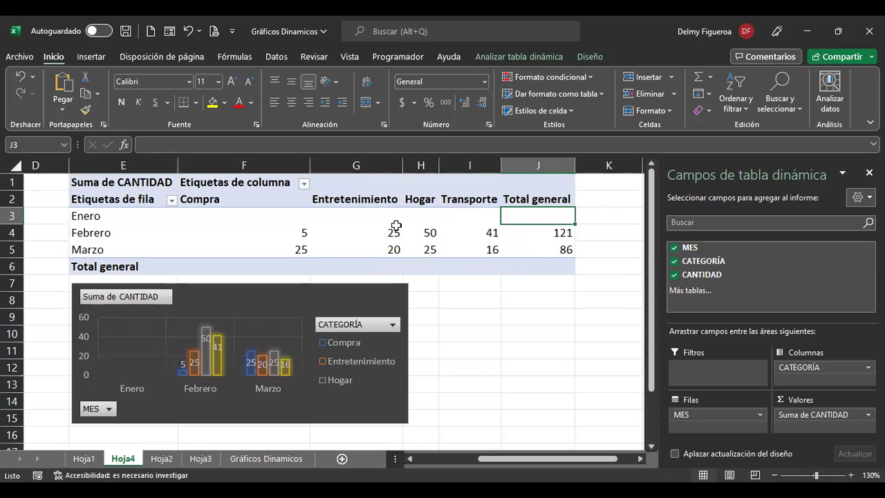
pyautogui.moveTo(392, 224)
pyautogui.hotkey('alt', 'F5')
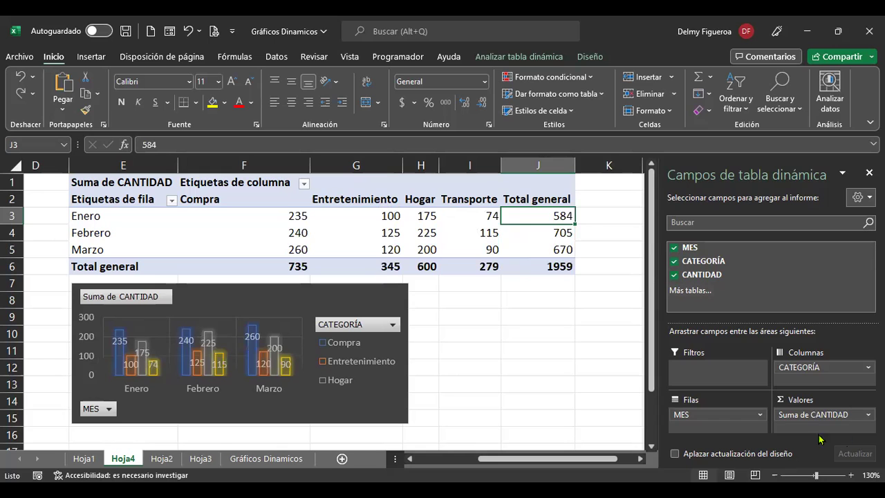
# - Try to show the Suma de CANTIDAD values as Total en with base field MES, and leave the pivot table
pyautogui.click(837, 414)
pyautogui.click(845, 409)
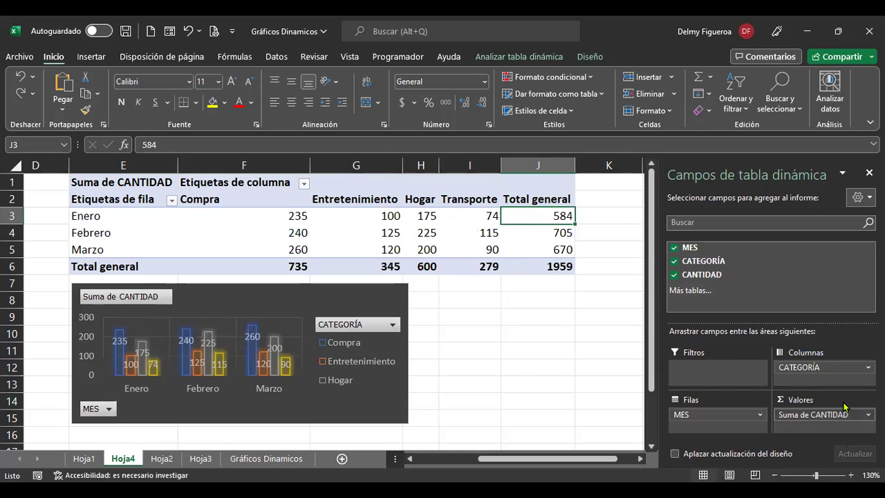
pyautogui.click(763, 157)
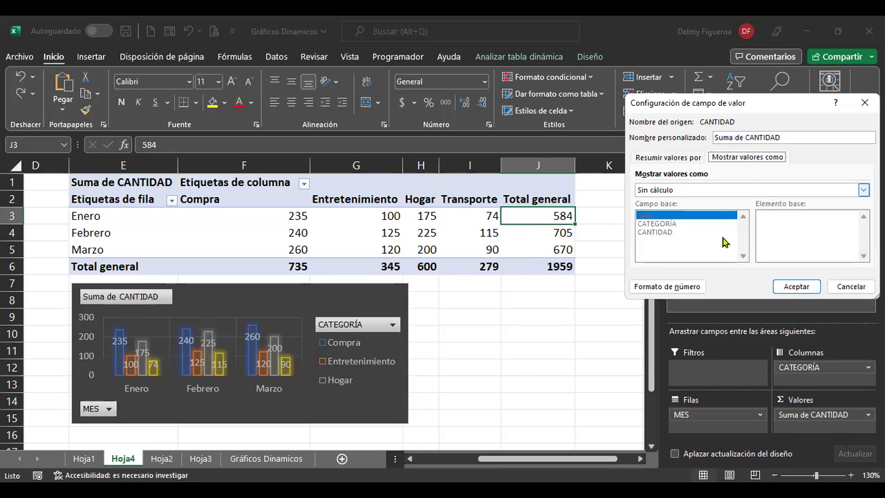
pyautogui.hotkey('alt', 'Down')
pyautogui.scroll(-3, 723, 242)
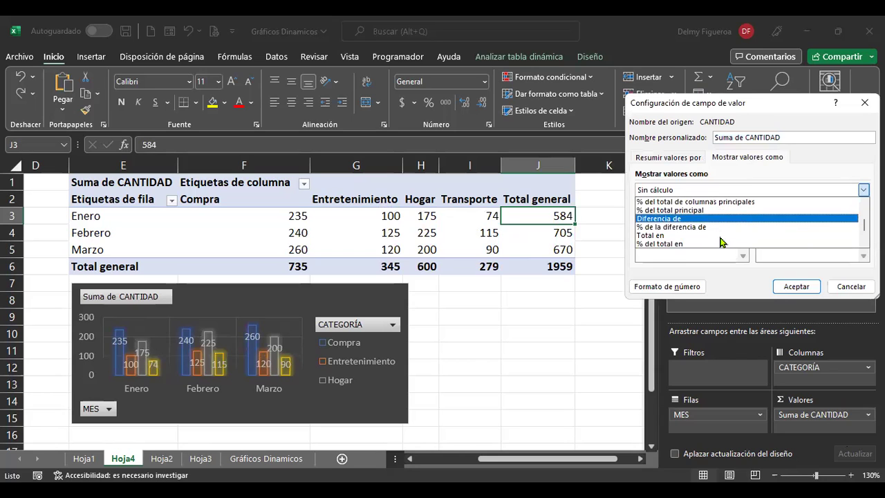
pyautogui.click(658, 236)
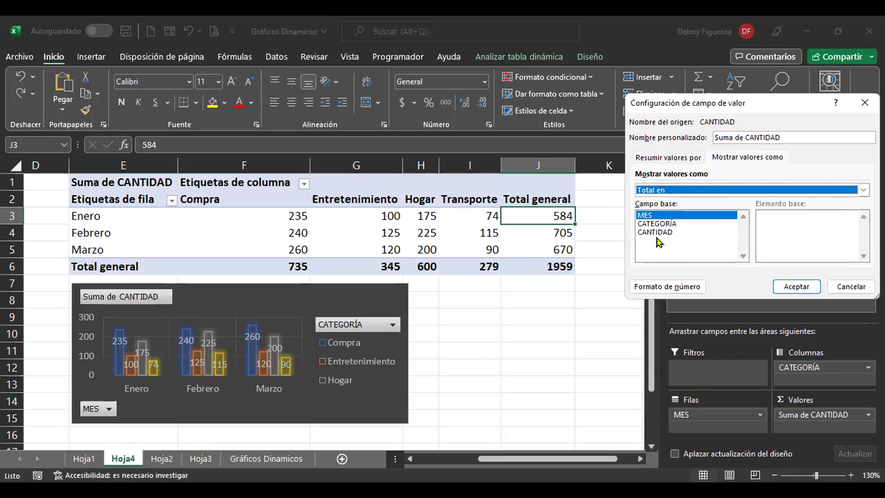
pyautogui.click(796, 286)
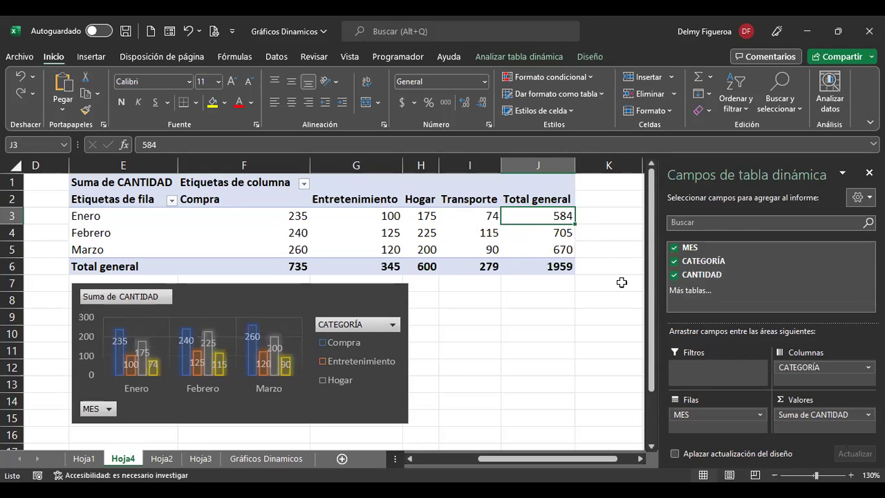
pyautogui.click(617, 217)
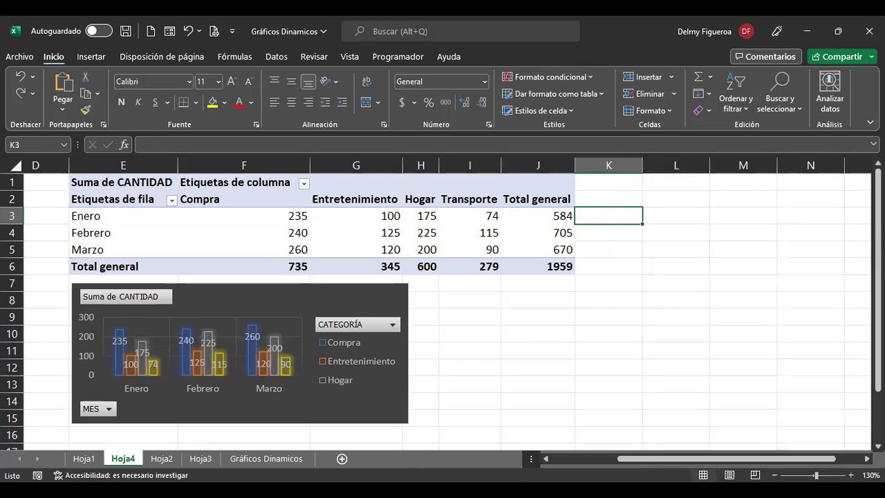
pyautogui.write('+')
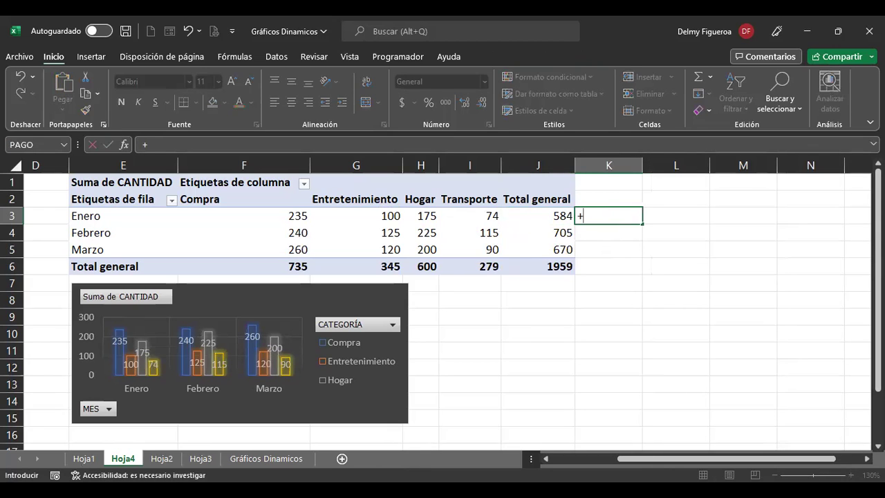
pyautogui.write('584')
pyautogui.press('Escape')
# - Examine the Enero and Febrero running totals in the Total general column, and undo the Total en display
pyautogui.click(538, 216)
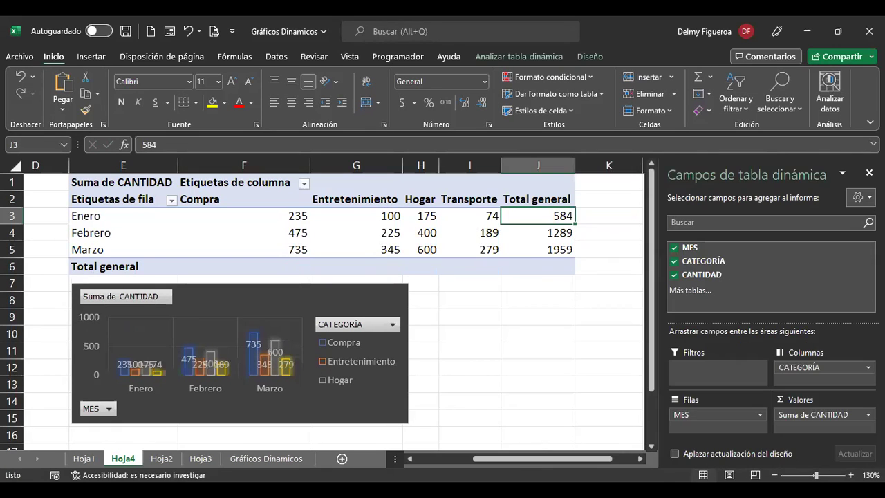
pyautogui.click(538, 233)
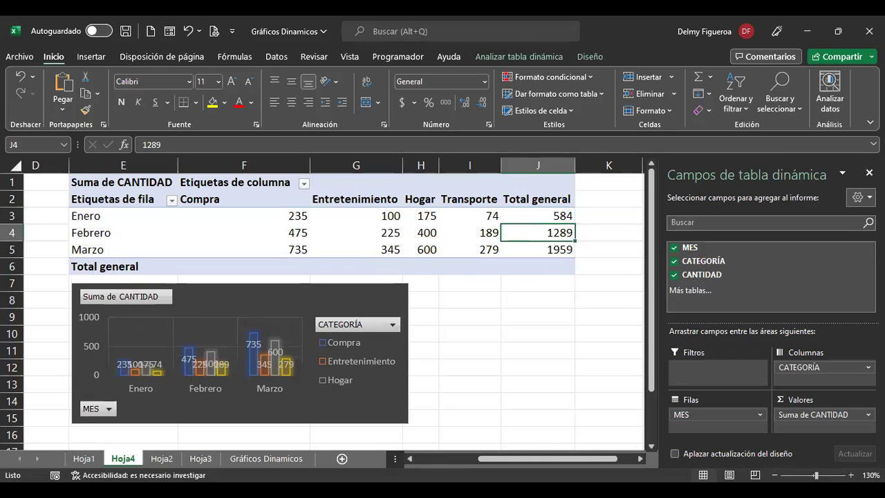
pyautogui.click(538, 216)
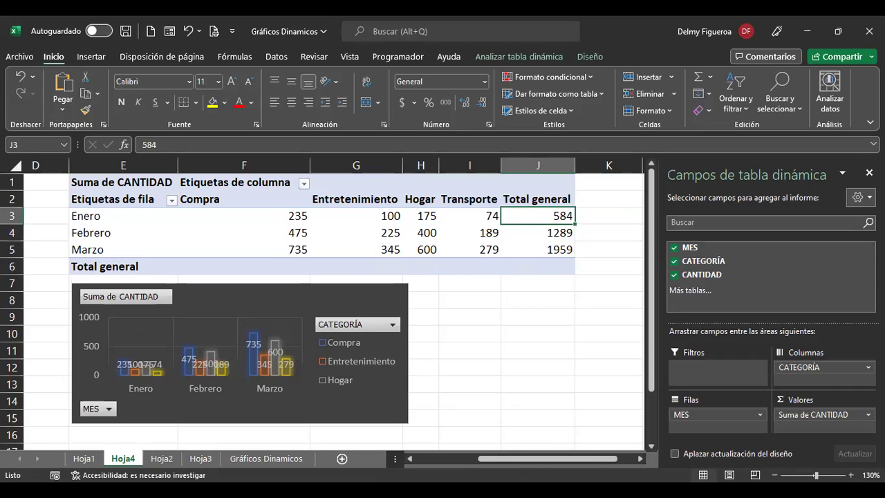
pyautogui.click(608, 216)
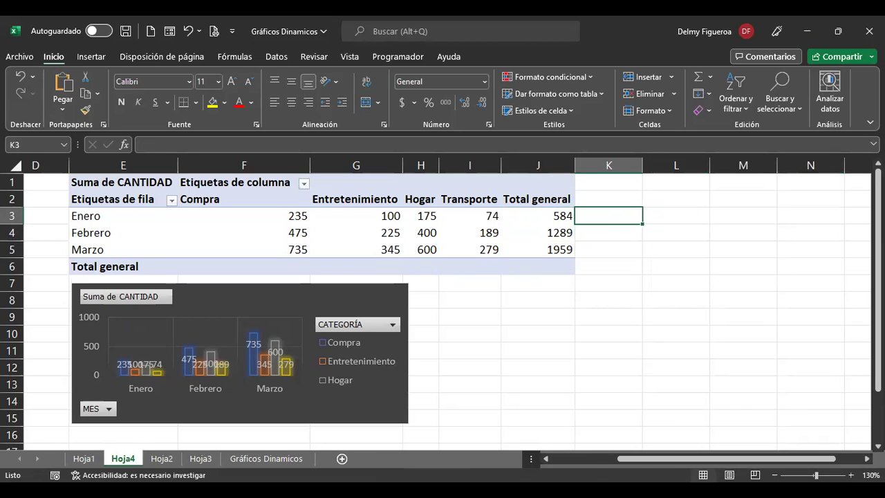
pyautogui.hotkey('ctrl', 'z')
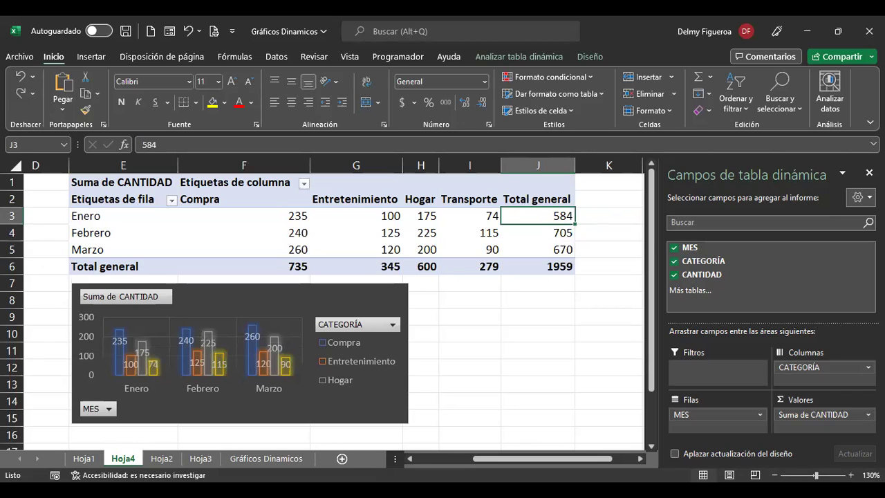
# - Check the accumulated Enero and Febrero total by calculating +584+705 in cell K3, and clear the cell
pyautogui.click(609, 216)
pyautogui.write('+584+705')
pyautogui.press('Return')
pyautogui.press('Up')
pyautogui.press('Delete')
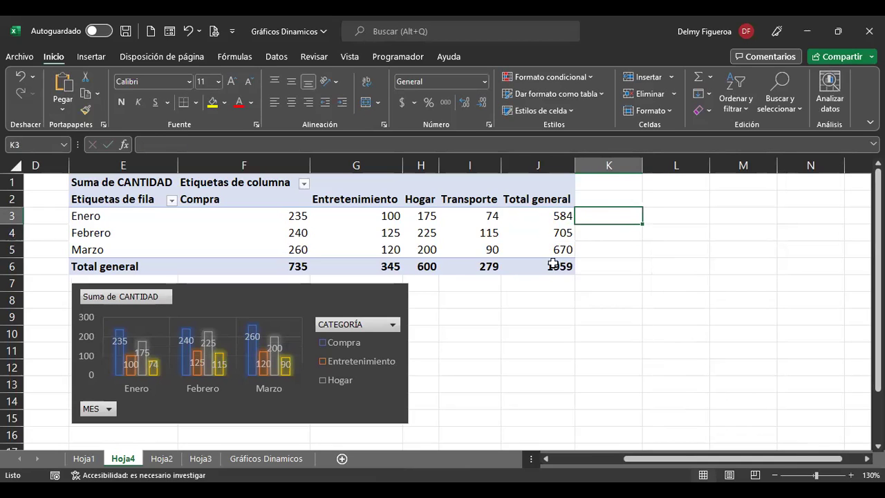
# - Show the Suma de CANTIDAD values as Total en, using base field MES
pyautogui.click(532, 228)
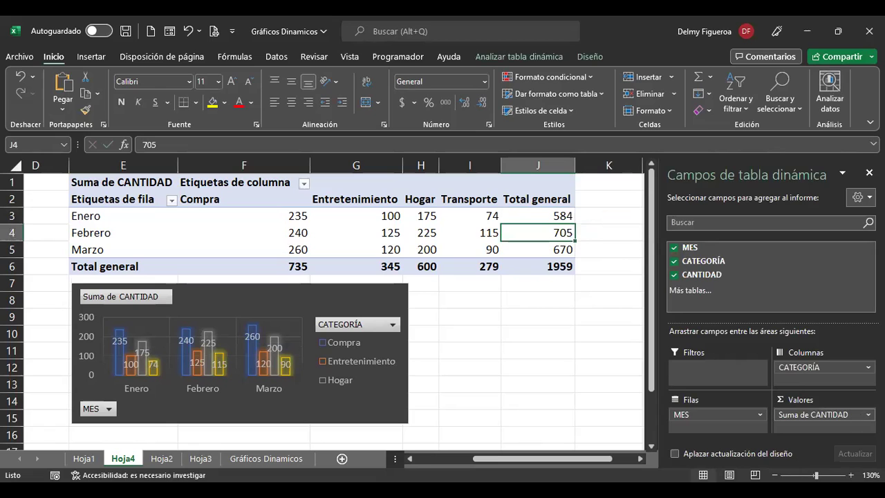
pyautogui.click(829, 415)
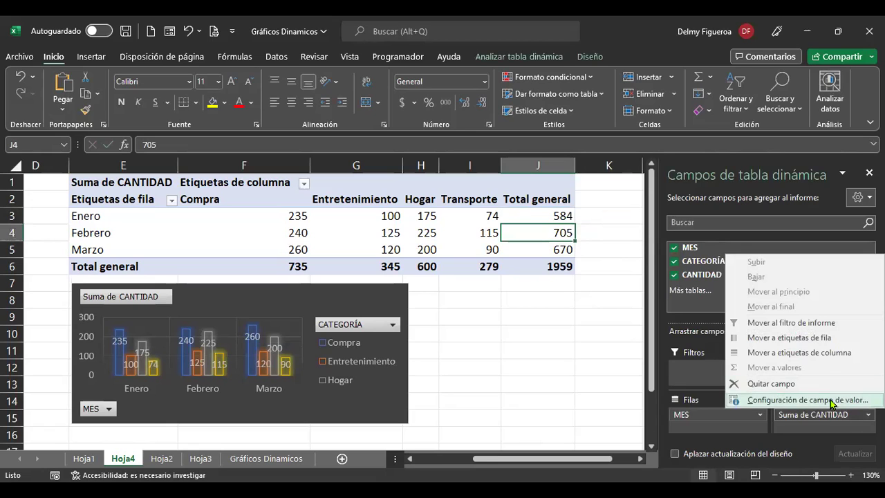
pyautogui.click(831, 400)
pyautogui.click(746, 158)
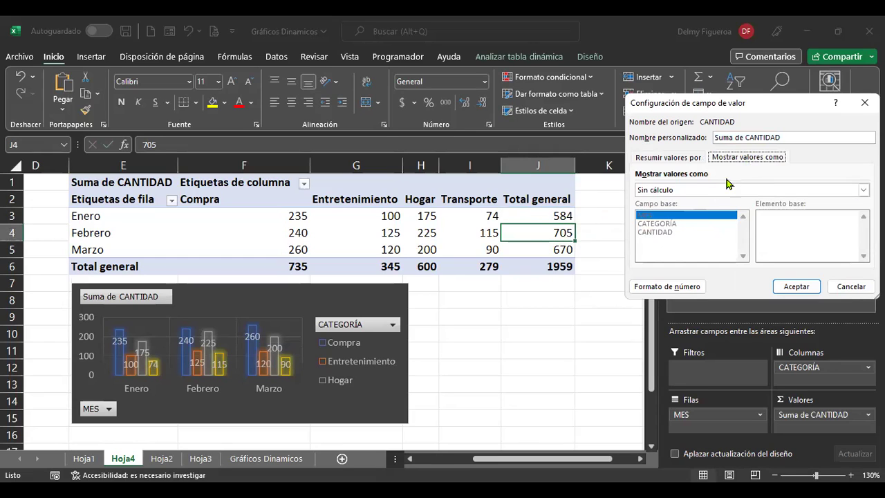
pyautogui.click(682, 189)
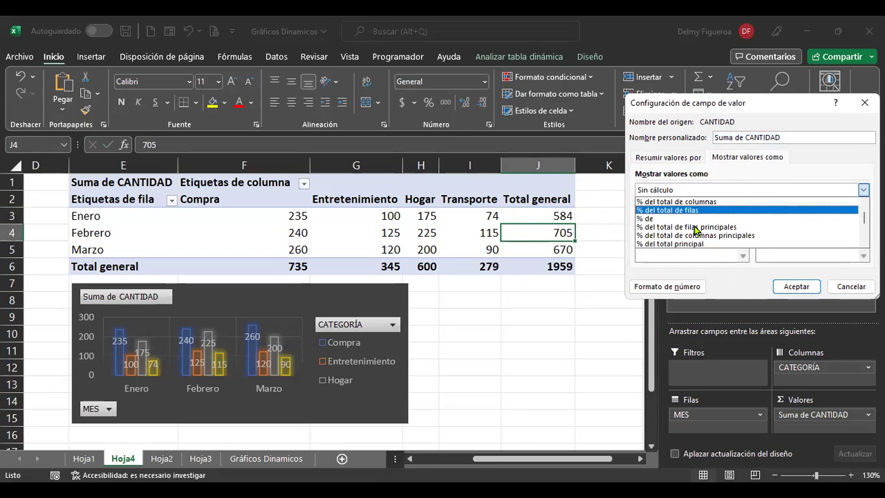
pyautogui.scroll(-2, 695, 230)
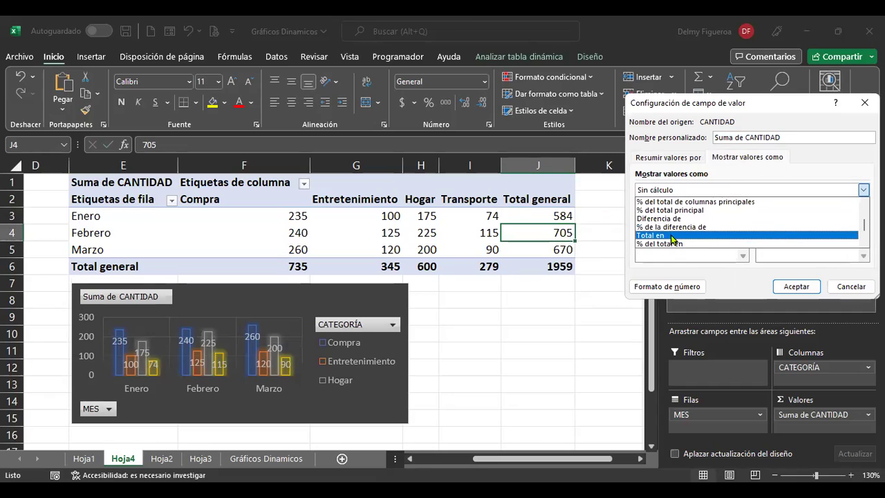
pyautogui.click(671, 235)
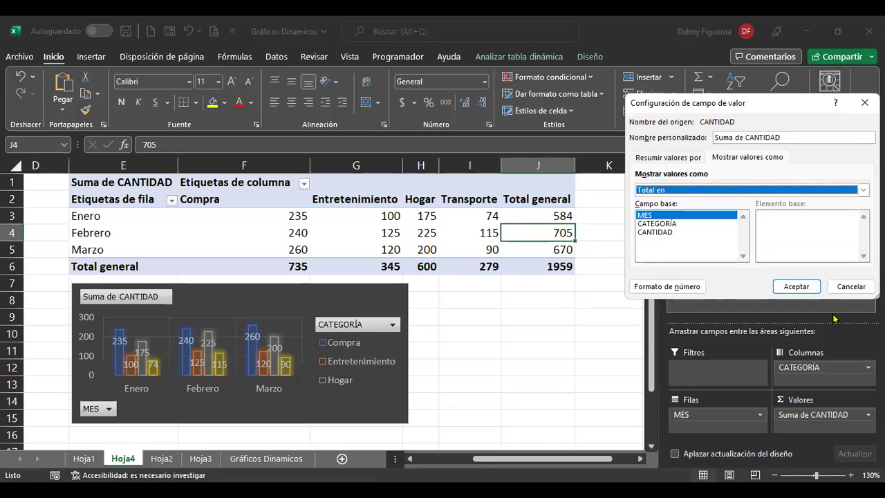
pyautogui.click(795, 286)
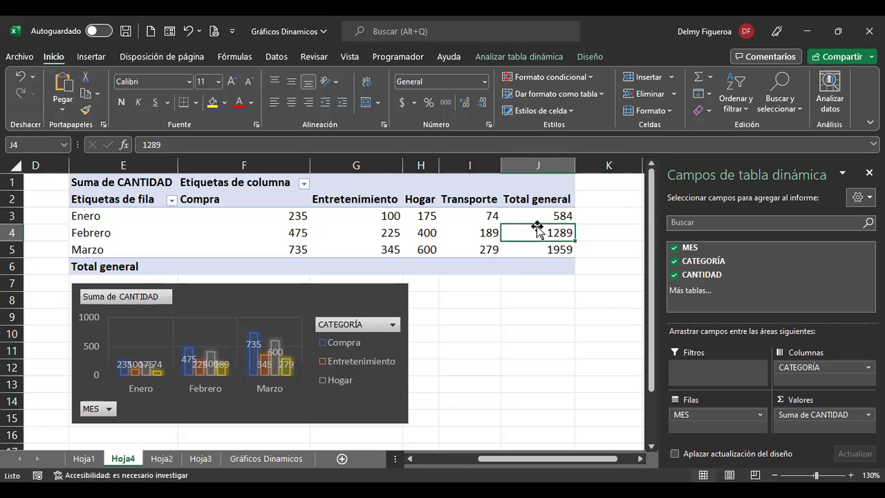
# - Try showing Suma de CANTIDAD as Clasificar de menor a mayor by MES, and undo it
pyautogui.click(858, 415)
pyautogui.click(852, 400)
pyautogui.click(747, 157)
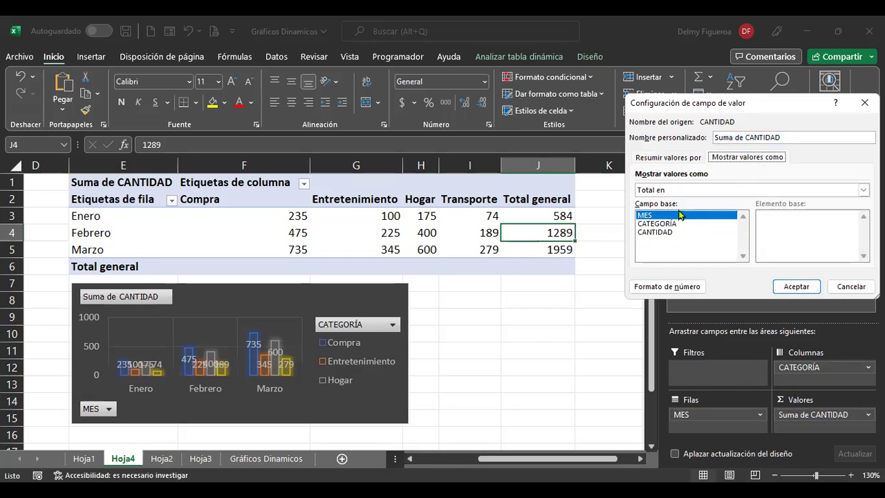
pyautogui.click(689, 190)
pyautogui.scroll(-1, 760, 228)
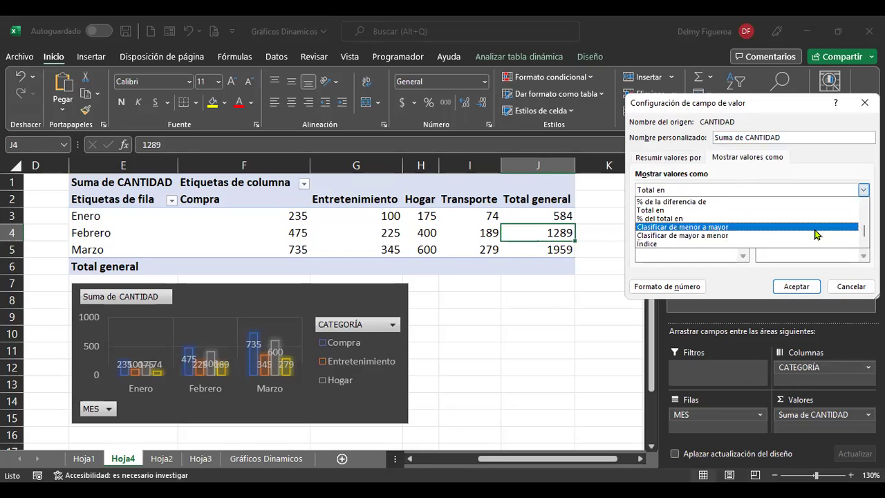
pyautogui.click(754, 228)
pyautogui.click(810, 289)
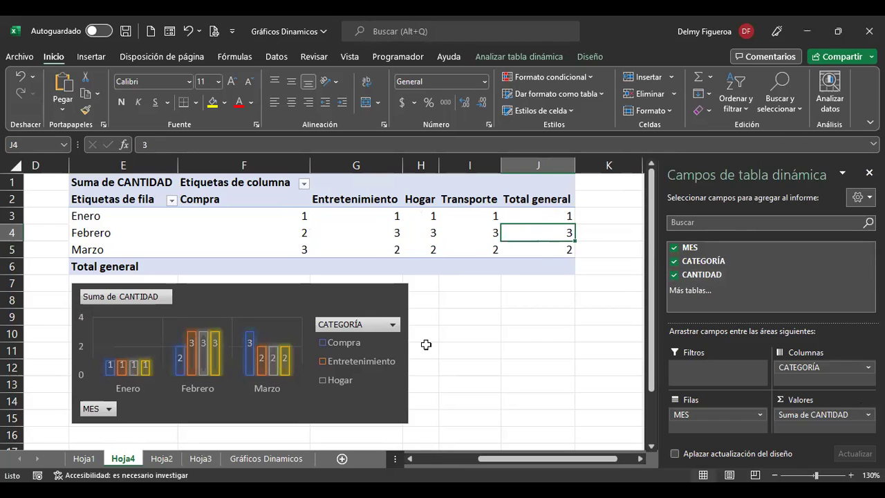
pyautogui.hotkey('ctrl', 'z')
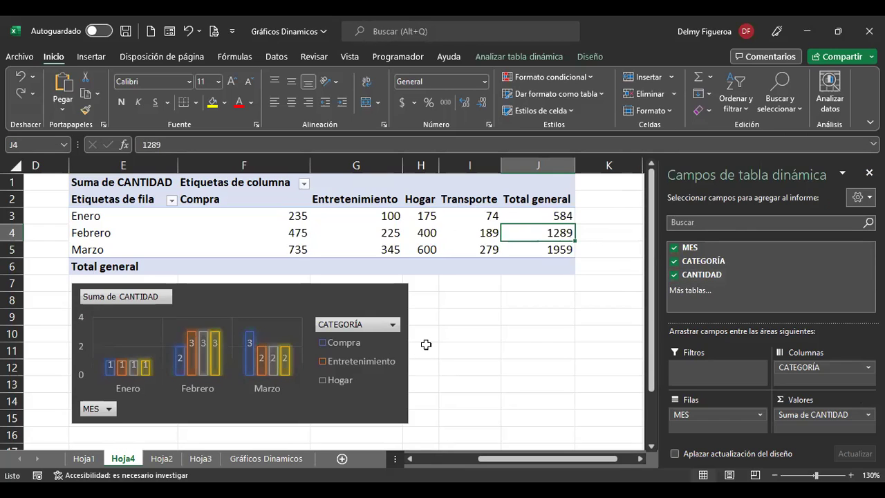
# - Set the Suma de CANTIDAD value display to Sin cálculo, and leave the pivot table
pyautogui.click(850, 414)
pyautogui.click(809, 400)
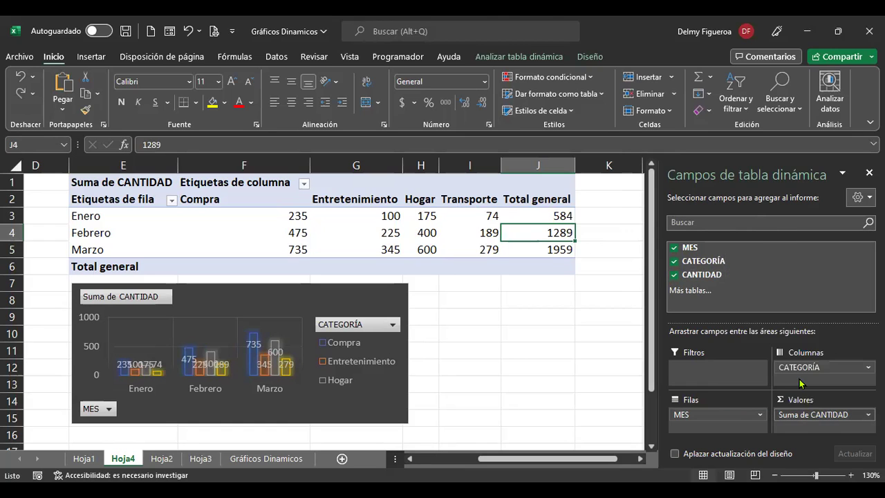
pyautogui.click(740, 157)
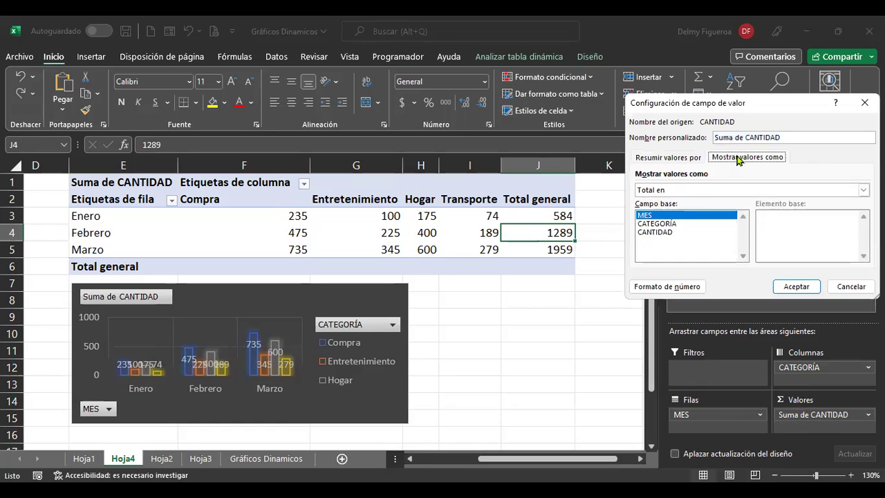
pyautogui.click(712, 190)
pyautogui.click(688, 200)
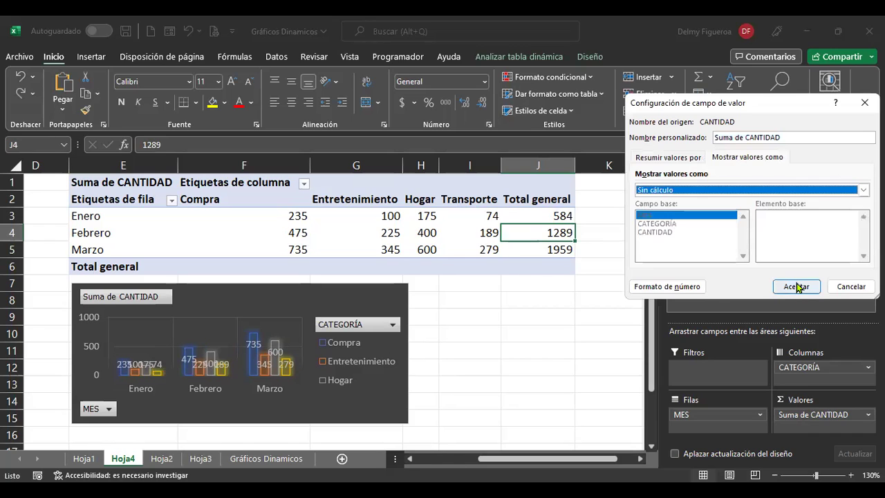
pyautogui.click(796, 286)
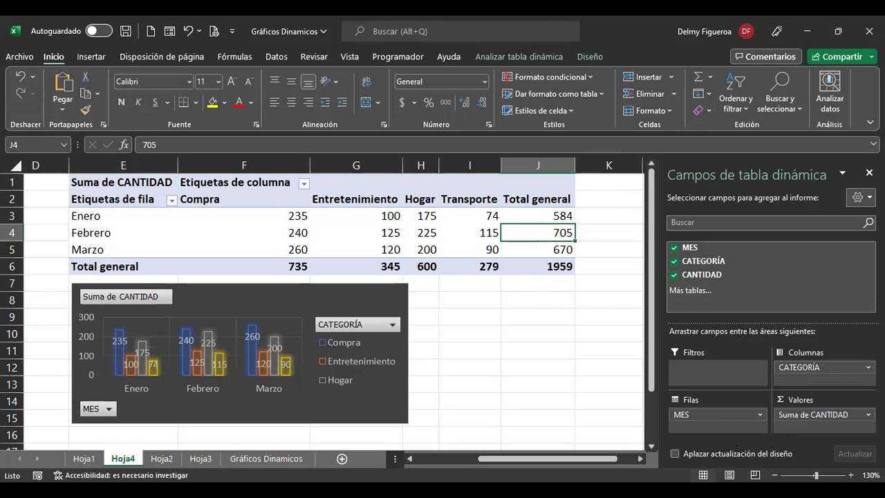
pyautogui.click(856, 416)
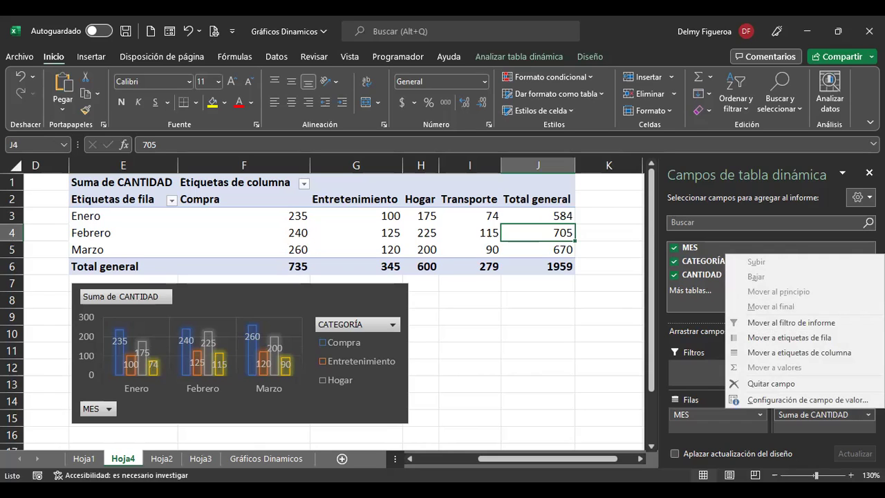
pyautogui.click(522, 315)
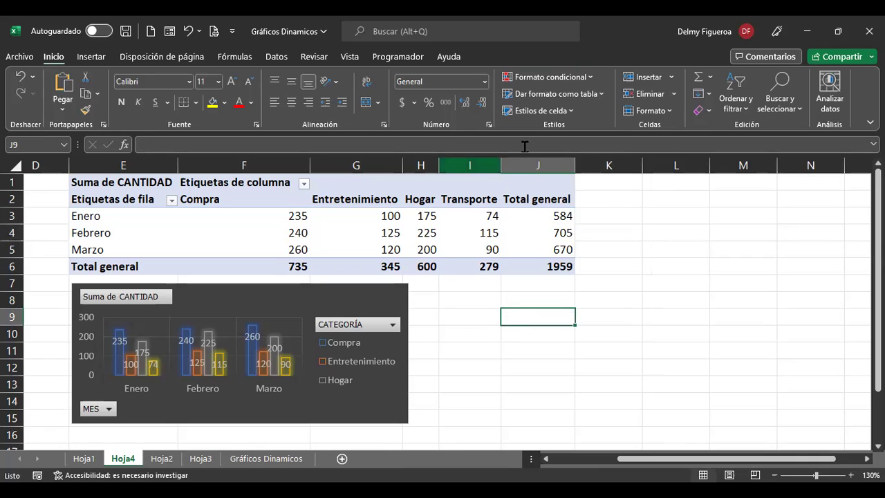
# - Enlarge the pivot chart on Hoja4 to about the middle of column J, and deselect it
pyautogui.click(341, 299)
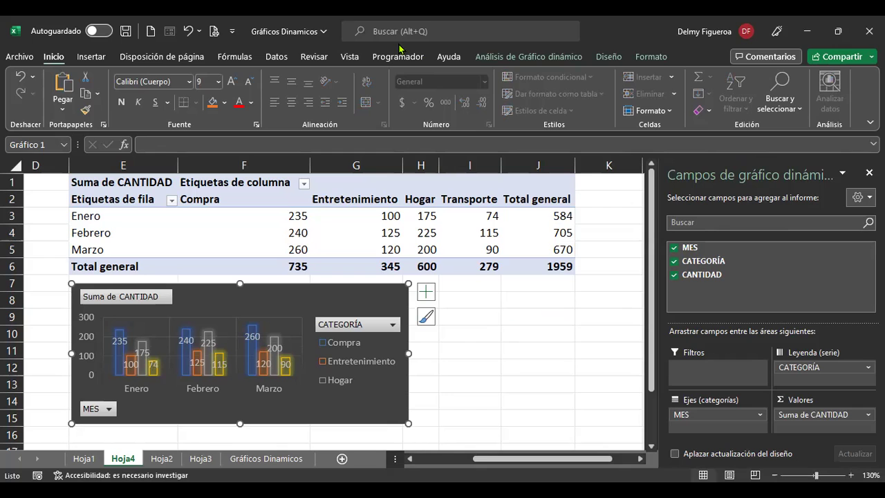
pyautogui.moveTo(408, 425); pyautogui.dragTo(510, 411)
pyautogui.scroll(-2, 509, 411)
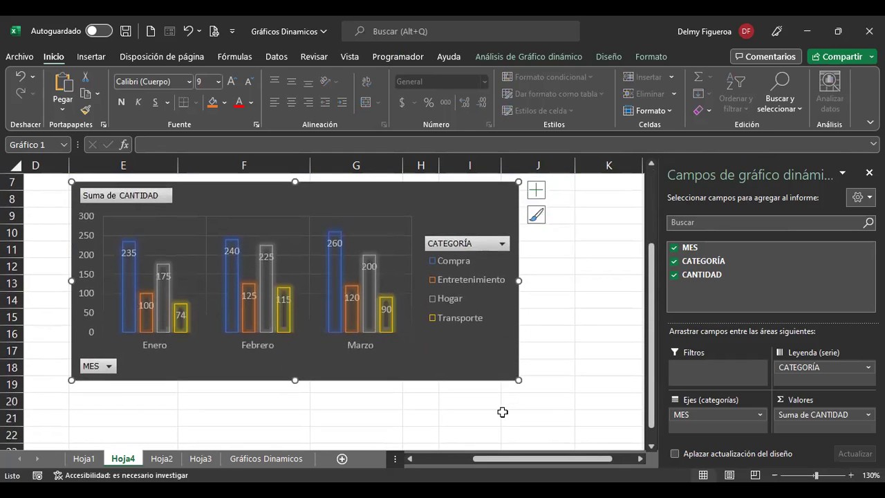
pyautogui.scroll(-1, 503, 412)
pyautogui.moveTo(524, 350); pyautogui.dragTo(538, 361)
pyautogui.scroll(3, 538, 362)
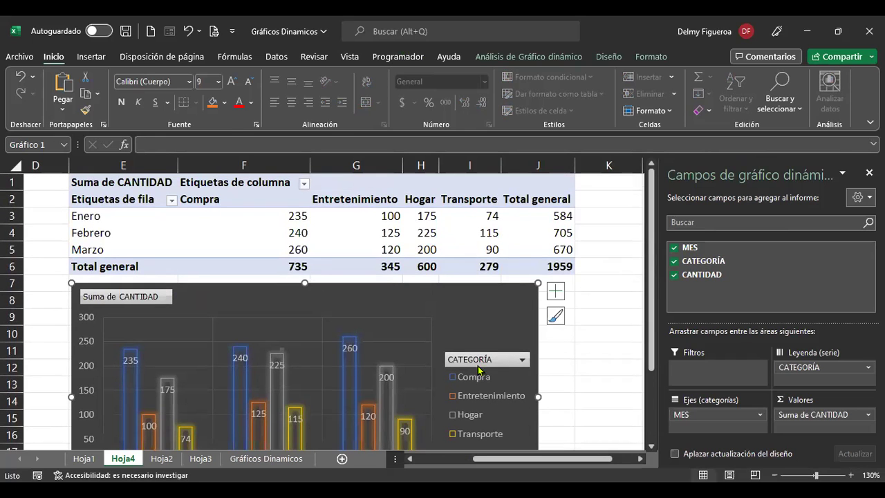
pyautogui.click(603, 215)
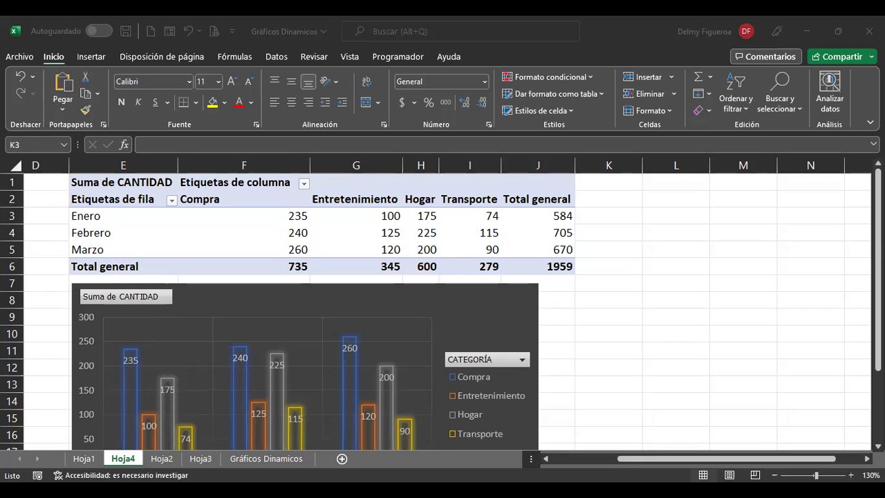
# - Review the competitor pivot table and pie chart on Hoja1, and the source data on the Gráficos Dinamicos sheet
pyautogui.hotkey('ctrl', 'pageup')
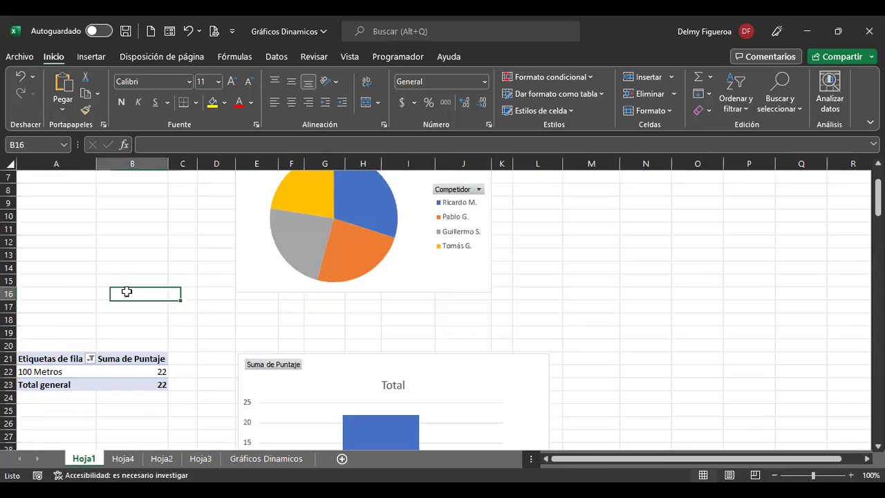
pyautogui.scroll(2, 125, 291)
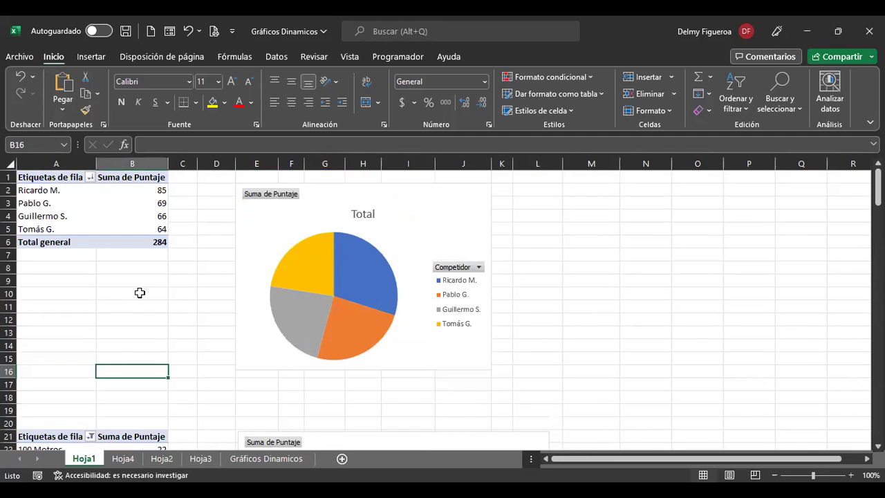
pyautogui.click(153, 215)
pyautogui.click(276, 461)
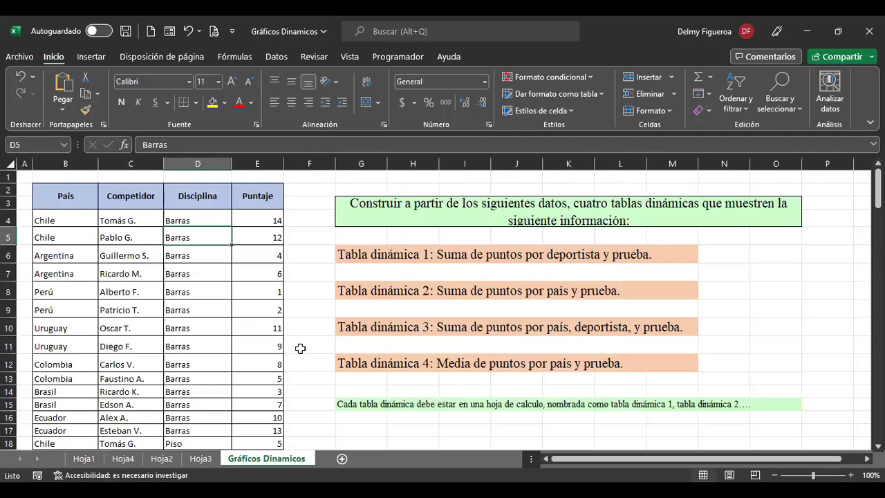
# - On Hoja3, set the Promedio de Puntaje value display of the País pivot table to Sin cálculo
pyautogui.click(190, 456)
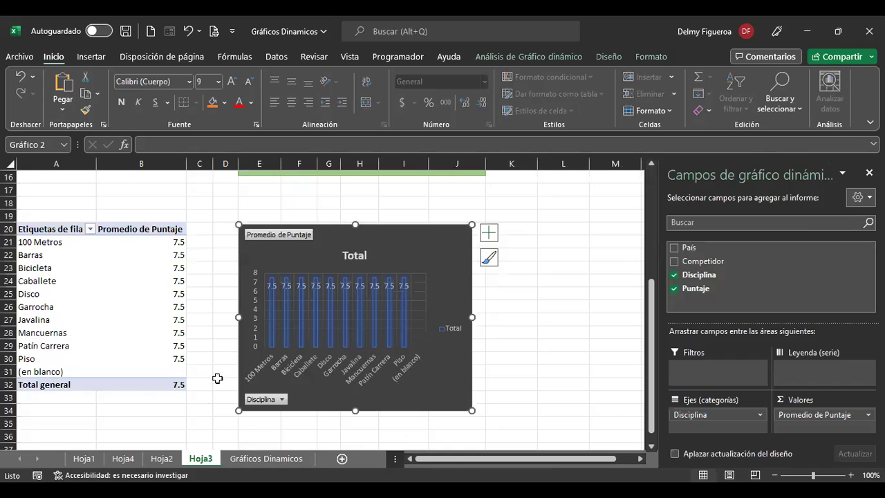
pyautogui.scroll(5, 207, 332)
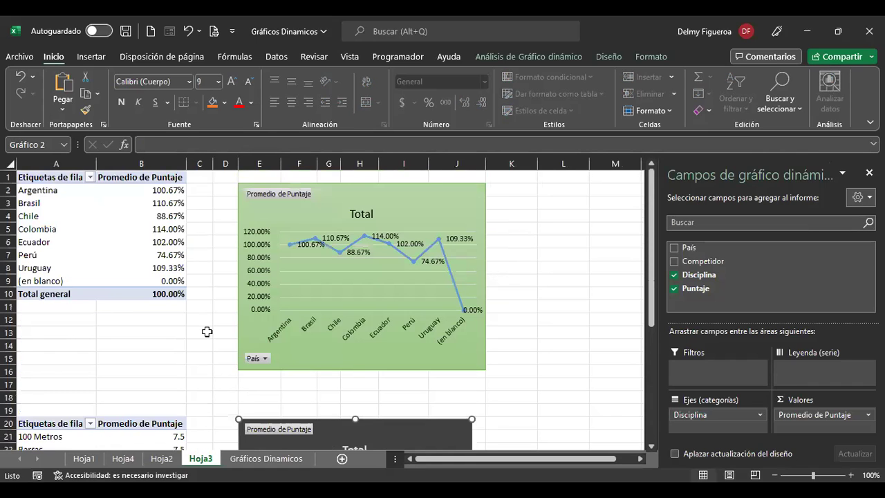
pyautogui.click(109, 257)
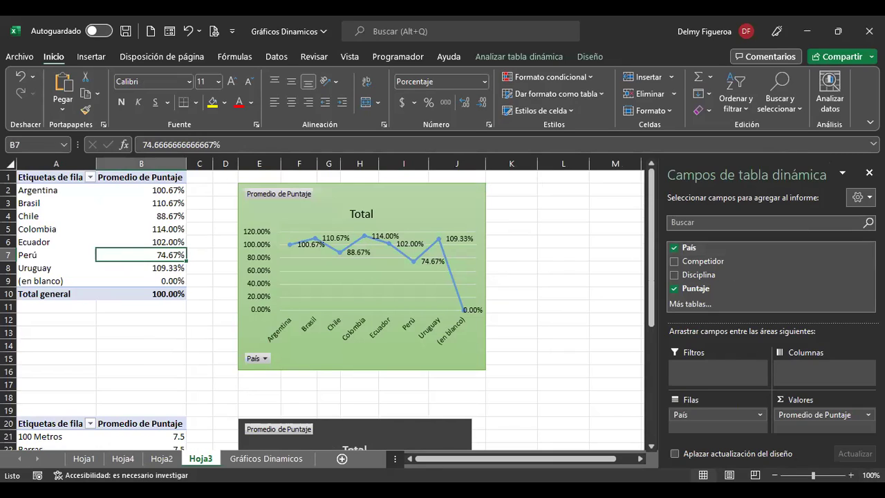
pyautogui.click(823, 415)
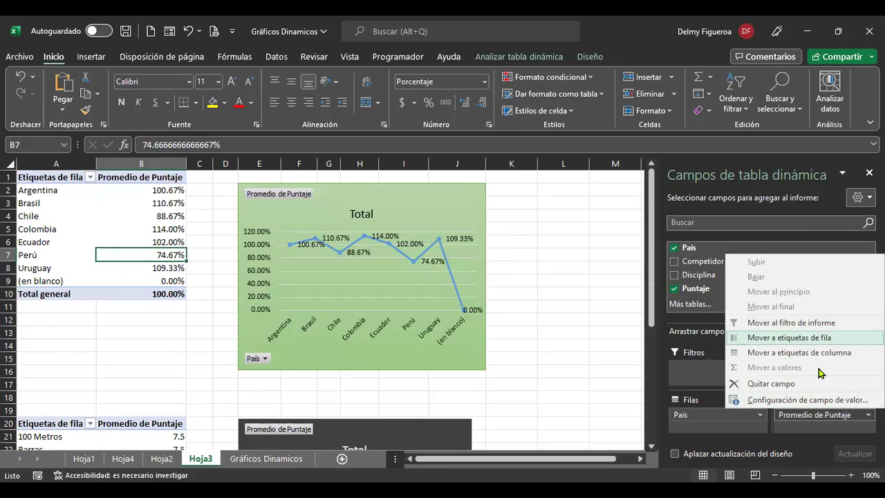
pyautogui.click(839, 401)
pyautogui.click(744, 158)
pyautogui.click(688, 190)
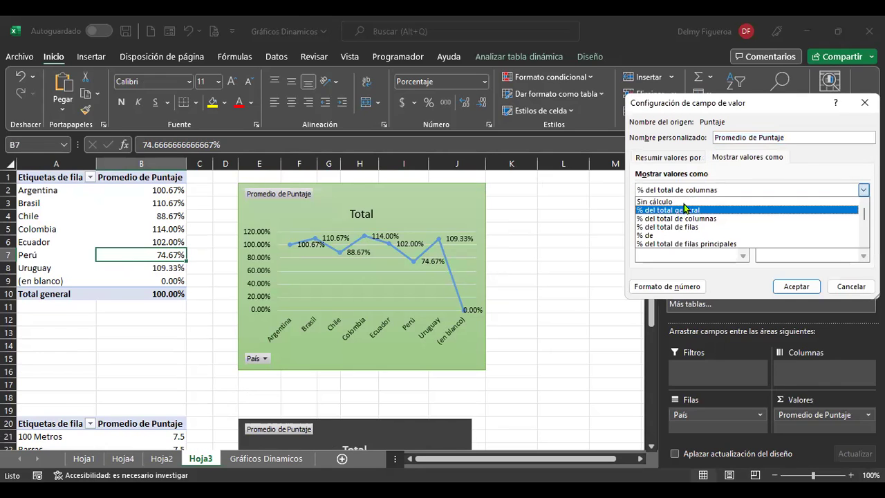
pyautogui.click(653, 199)
pyautogui.click(802, 286)
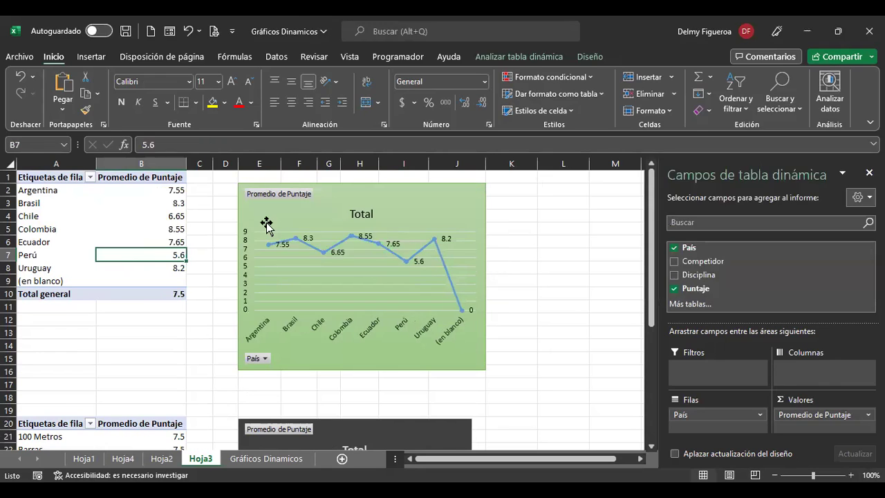
pyautogui.click(157, 196)
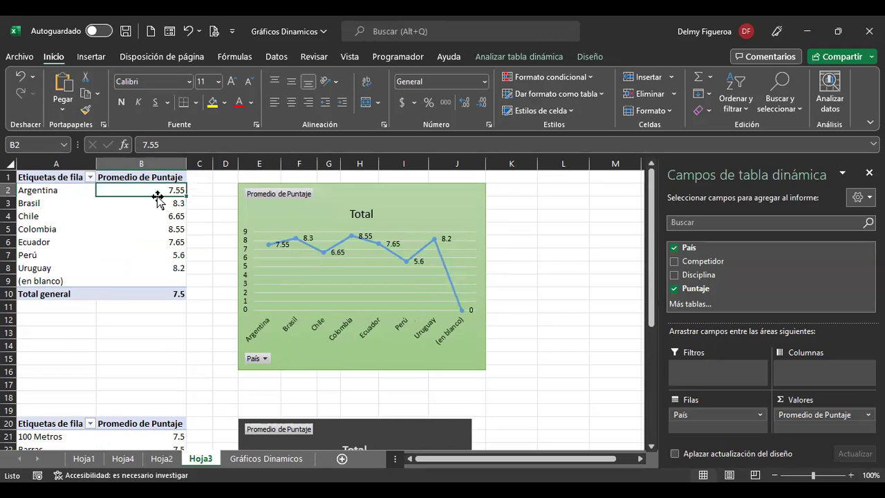
pyautogui.click(137, 178)
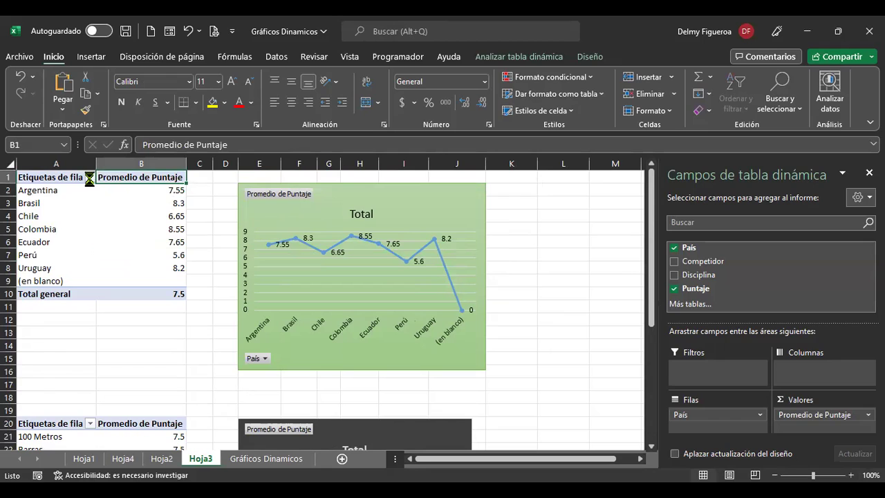
pyautogui.click(89, 178)
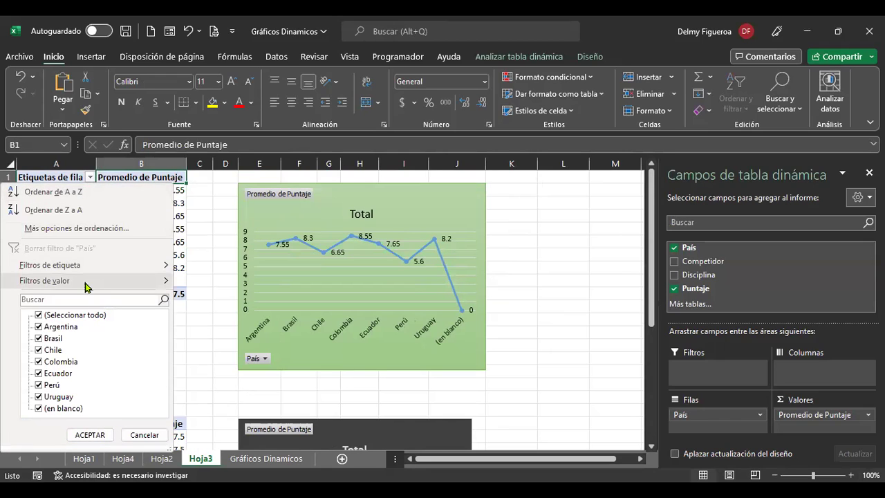
pyautogui.moveTo(85, 283)
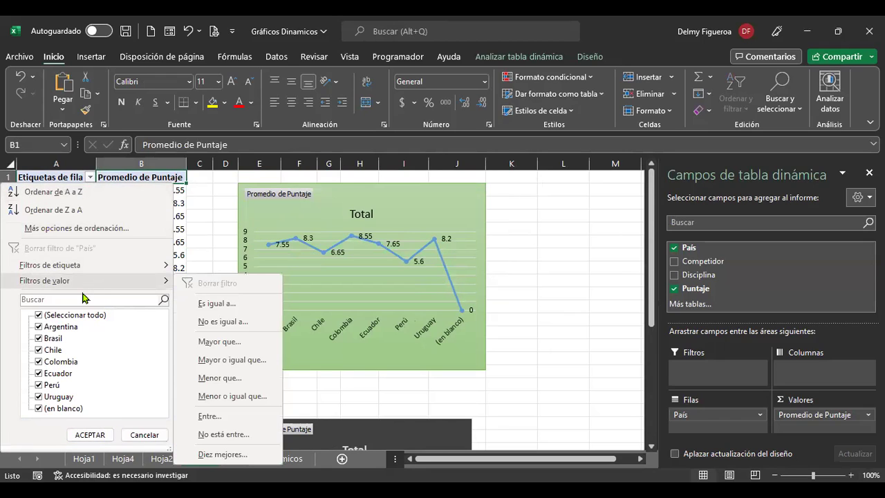
pyautogui.click(131, 229)
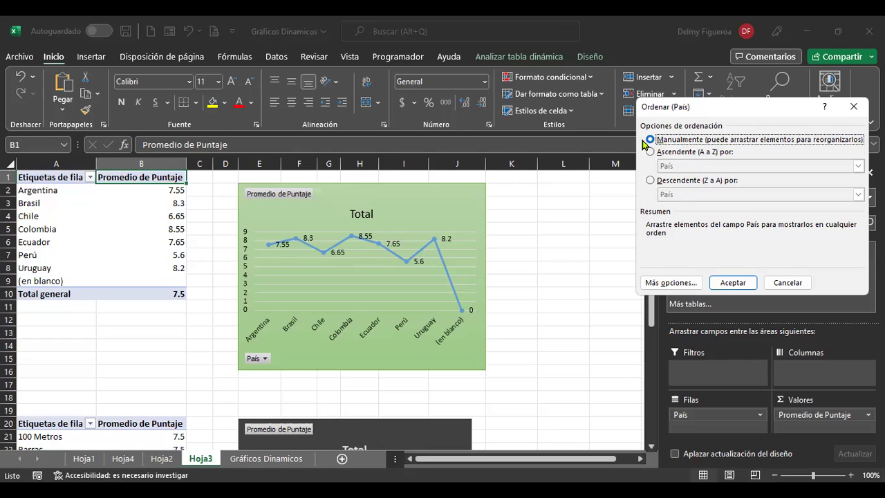
pyautogui.press('Tab')
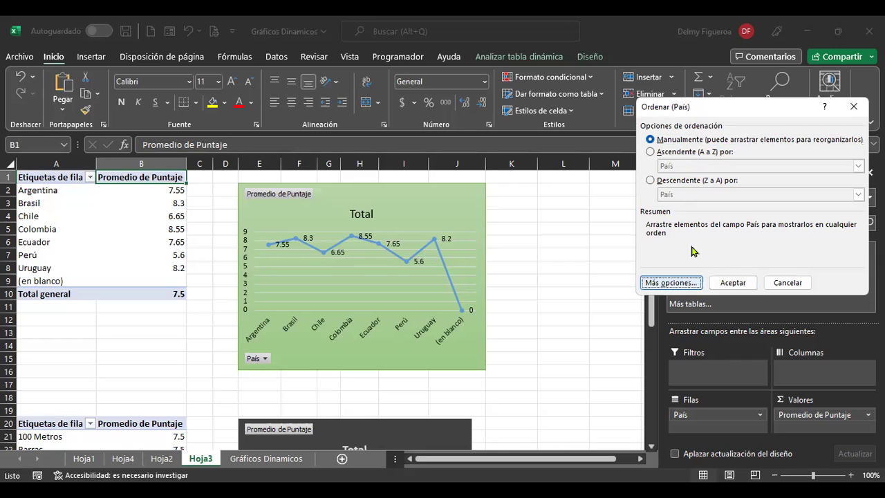
pyautogui.press('Return')
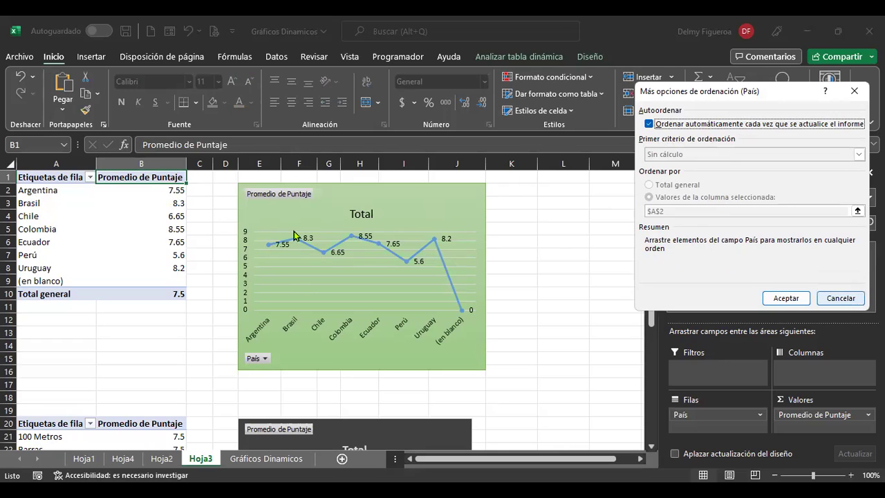
pyautogui.click(786, 298)
pyautogui.click(787, 283)
# - Sort the País pivot table by Promedio de Puntaje from largest to smallest
pyautogui.click(140, 213)
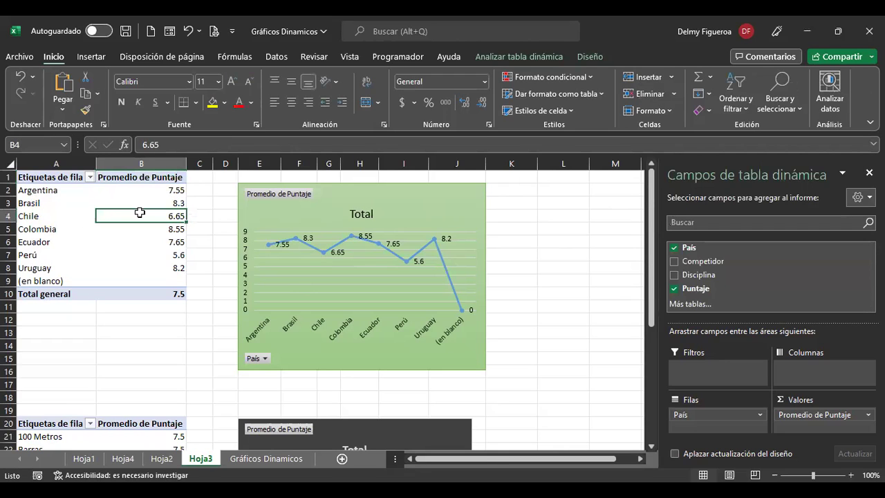
pyautogui.rightClick(140, 213)
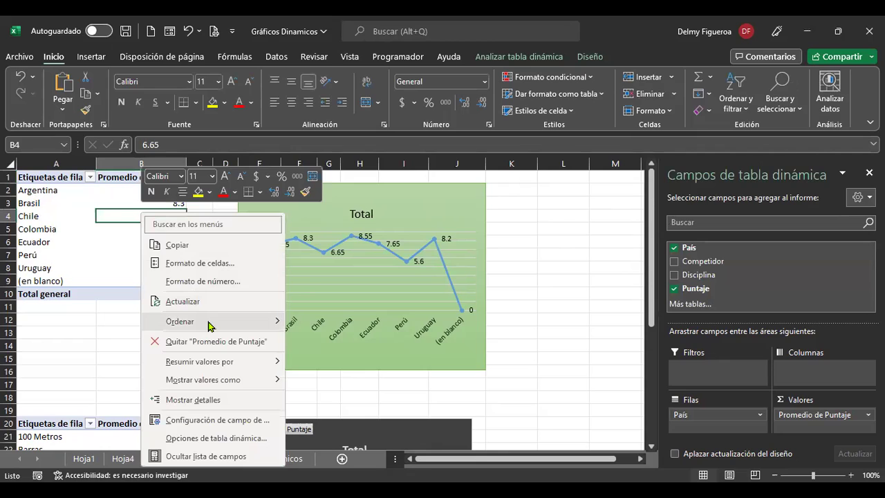
pyautogui.moveTo(210, 325)
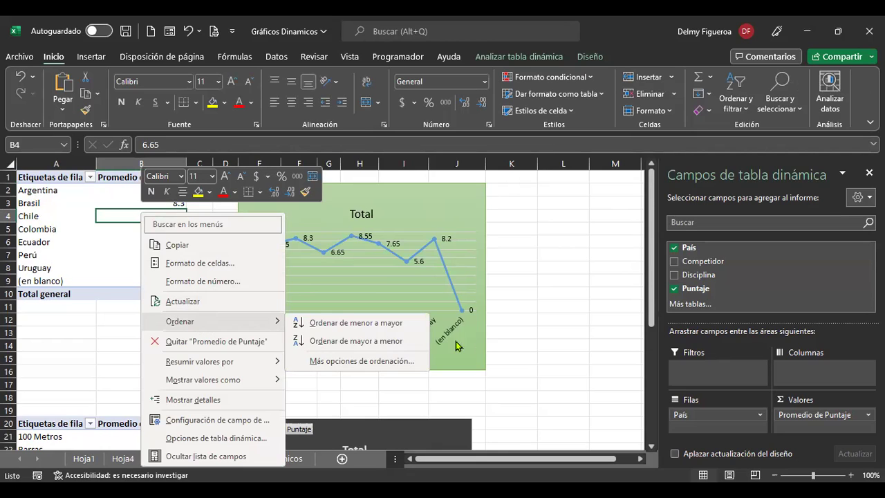
pyautogui.click(405, 341)
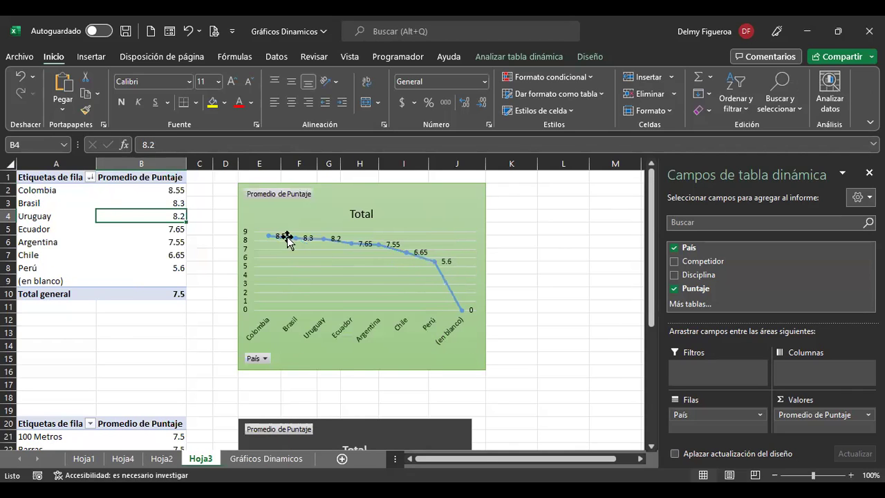
# - Check the (en blanco) row of the País pivot table against the source data on the Gráficos Dinamicos sheet
pyautogui.click(76, 278)
pyautogui.click(253, 445)
pyautogui.click(249, 459)
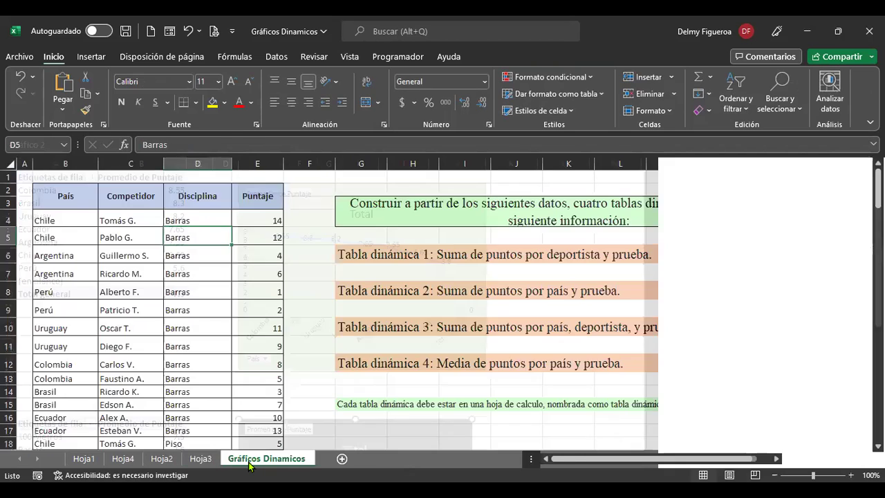
pyautogui.click(58, 220)
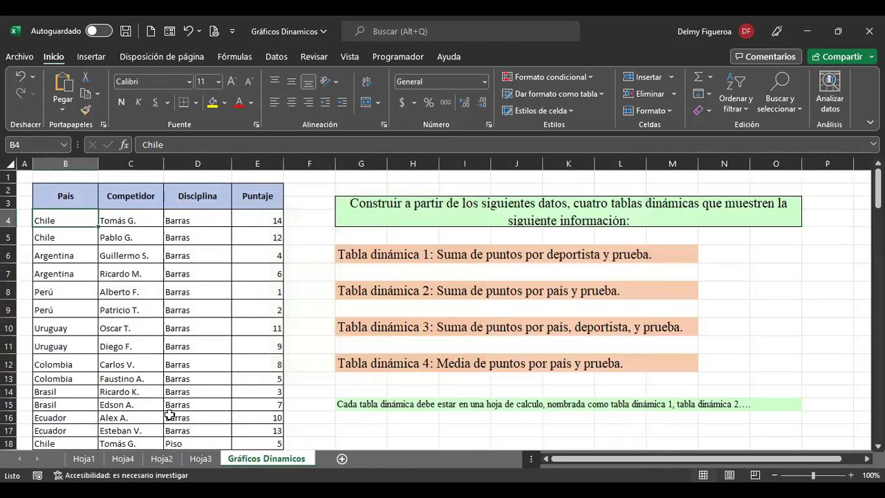
pyautogui.click(200, 459)
pyautogui.click(52, 280)
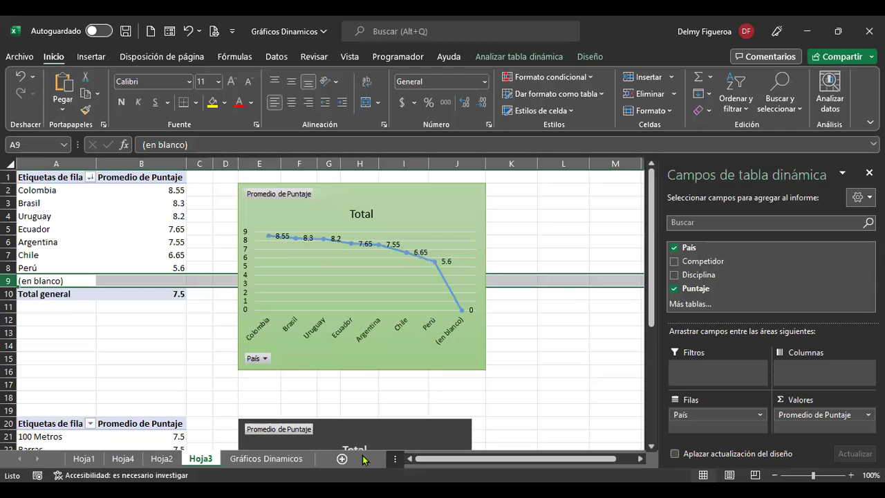
# - Try deleting row 2 of the source data on the Gráficos Dinamicos sheet
pyautogui.click(234, 460)
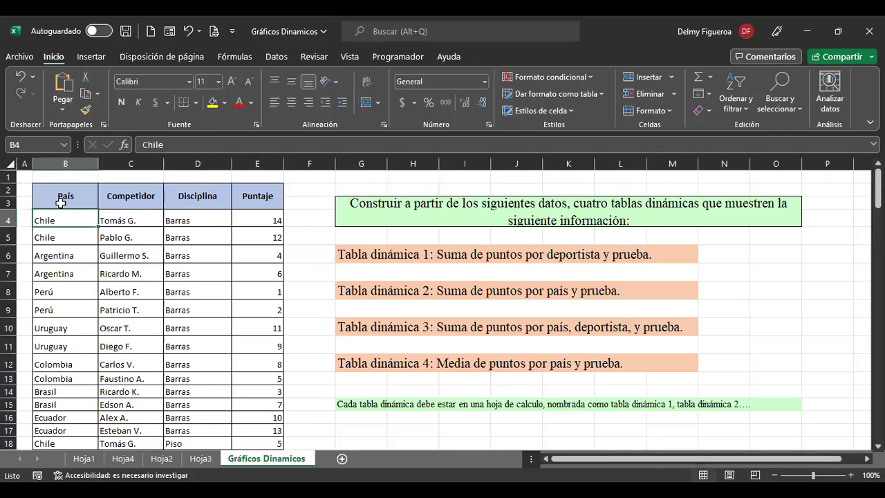
pyautogui.click(10, 190)
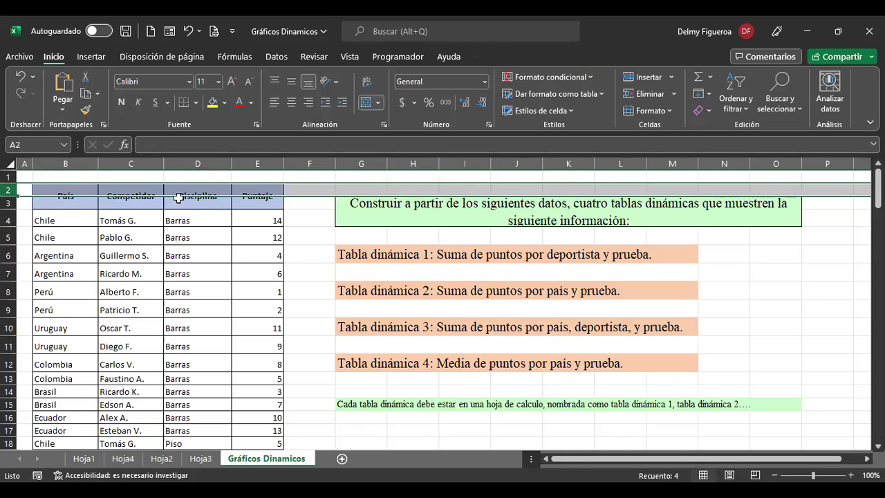
pyautogui.rightClick(9, 190)
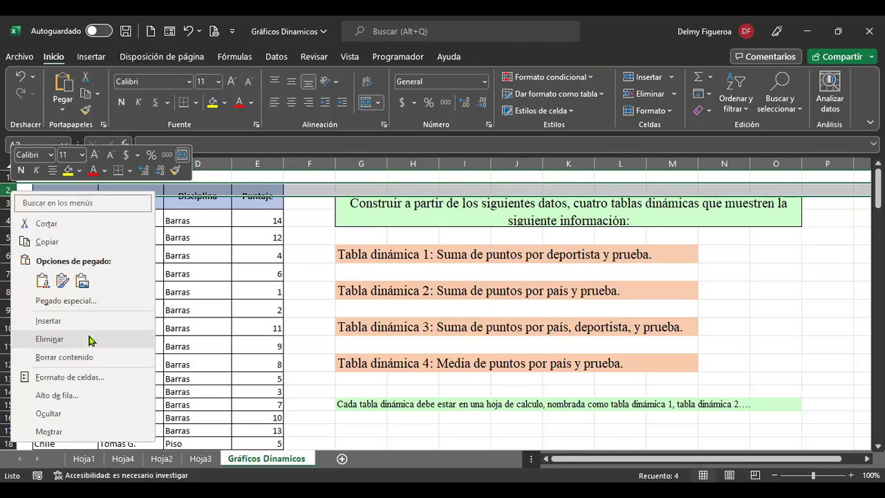
pyautogui.click(89, 339)
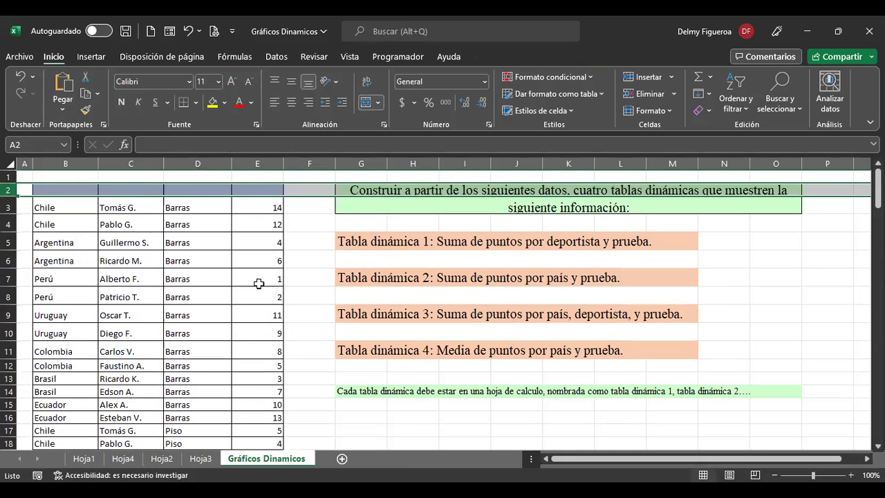
# - Try to refresh the País pivot table on Hoja3, and undo the deletion of the source sheet's row 2
pyautogui.click(207, 459)
pyautogui.click(126, 226)
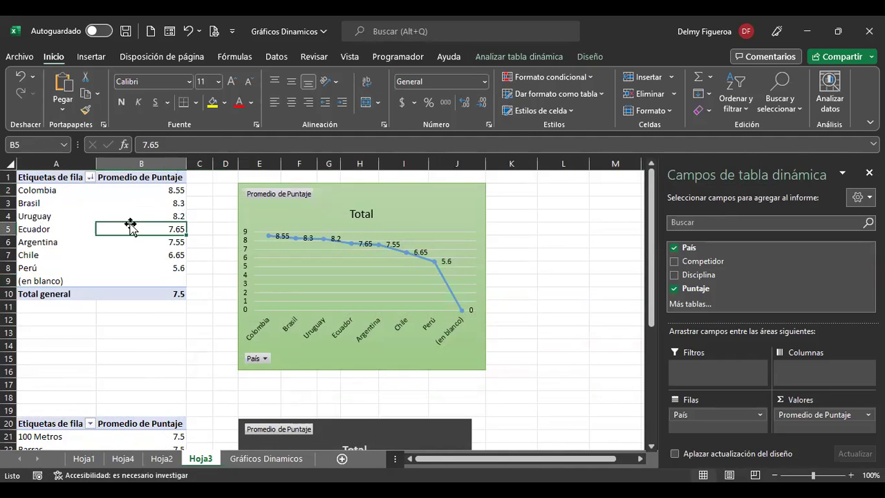
pyautogui.rightClick(135, 204)
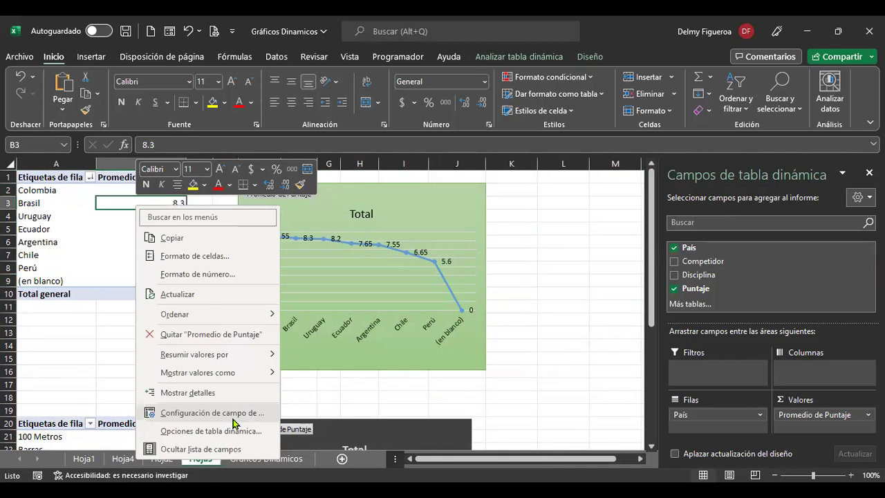
pyautogui.click(206, 296)
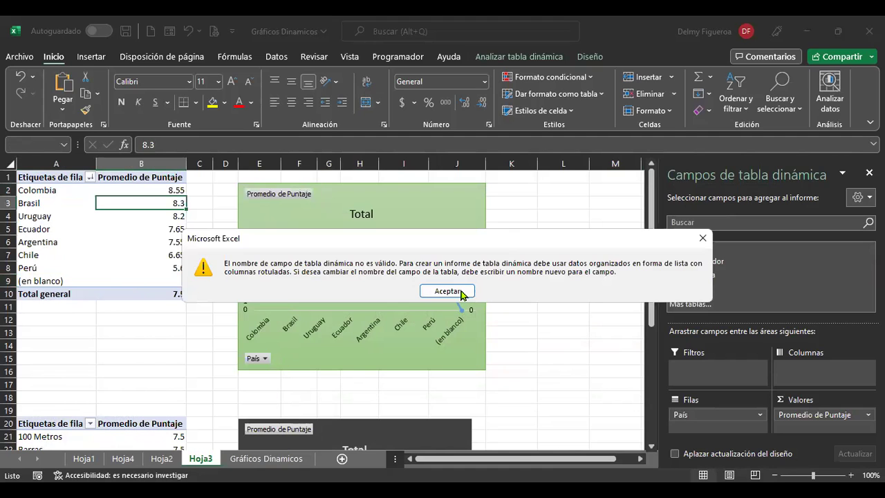
pyautogui.click(463, 294)
pyautogui.click(126, 280)
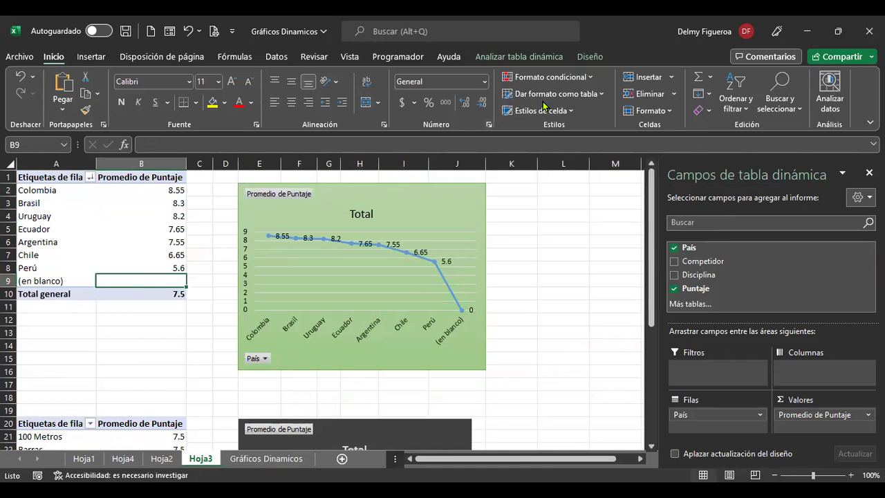
pyautogui.click(545, 58)
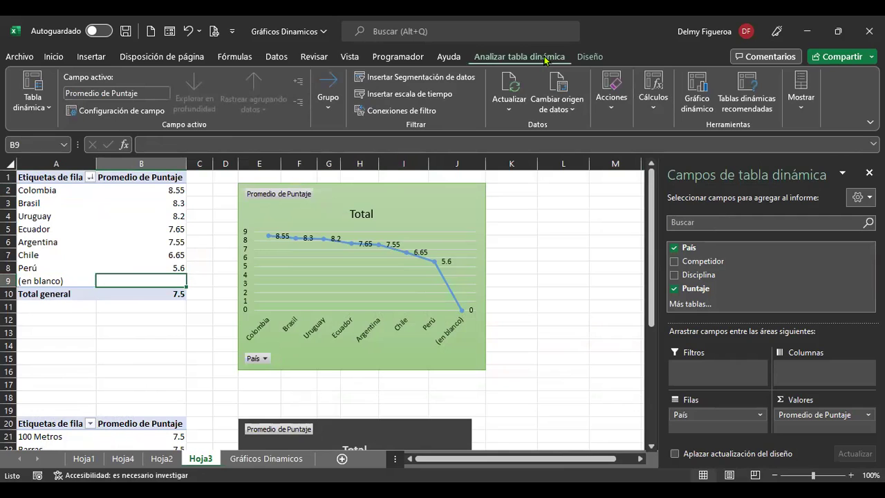
pyautogui.click(510, 87)
pyautogui.click(446, 291)
pyautogui.click(293, 460)
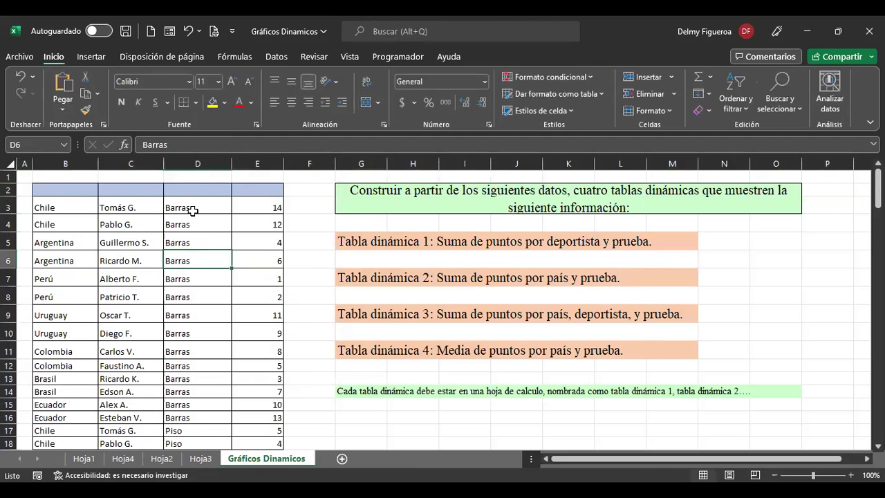
pyautogui.hotkey('ctrl', 'z')
# - Delete row 3, the lower row of the merged header cells, from the Gráficos Dinamicos sheet
pyautogui.click(11, 203)
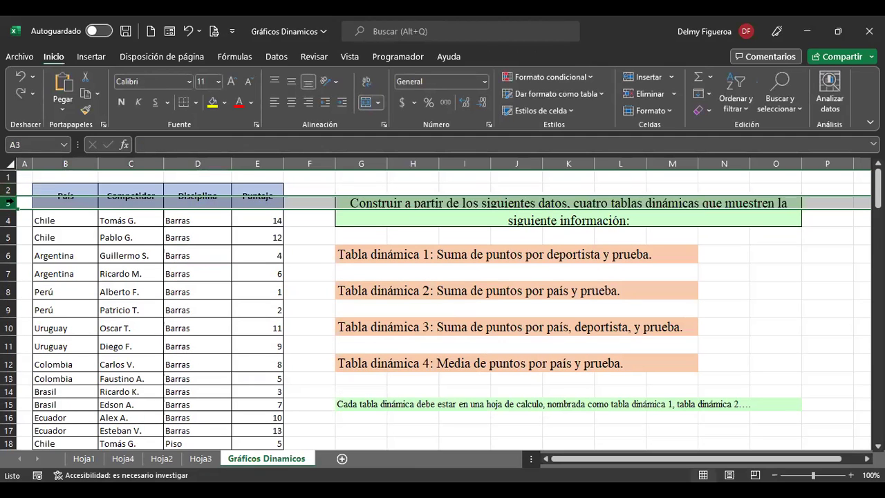
pyautogui.rightClick(11, 203)
pyautogui.click(98, 348)
pyautogui.click(208, 241)
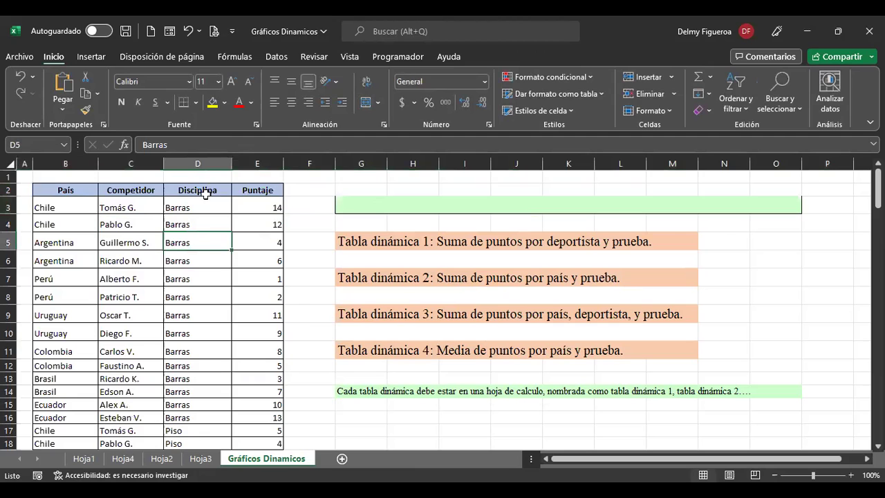
# - Refresh the País pivot table on Hoja3, and select its Perú label
pyautogui.click(188, 462)
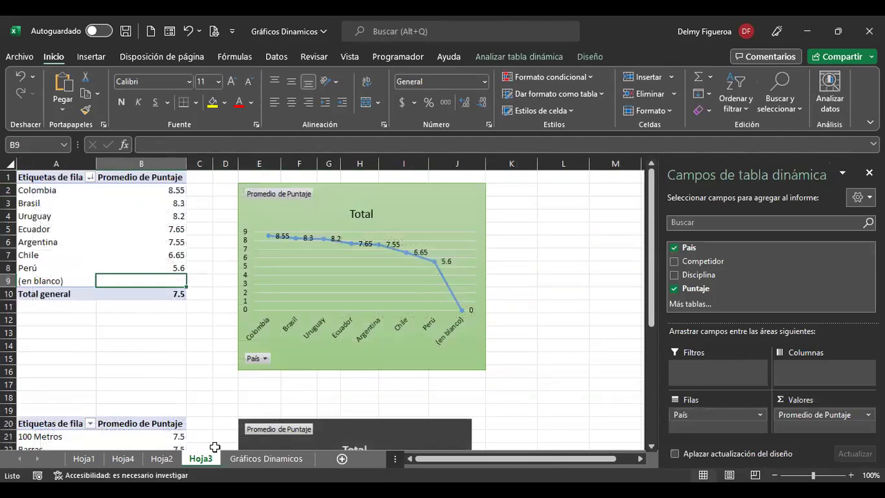
pyautogui.rightClick(130, 219)
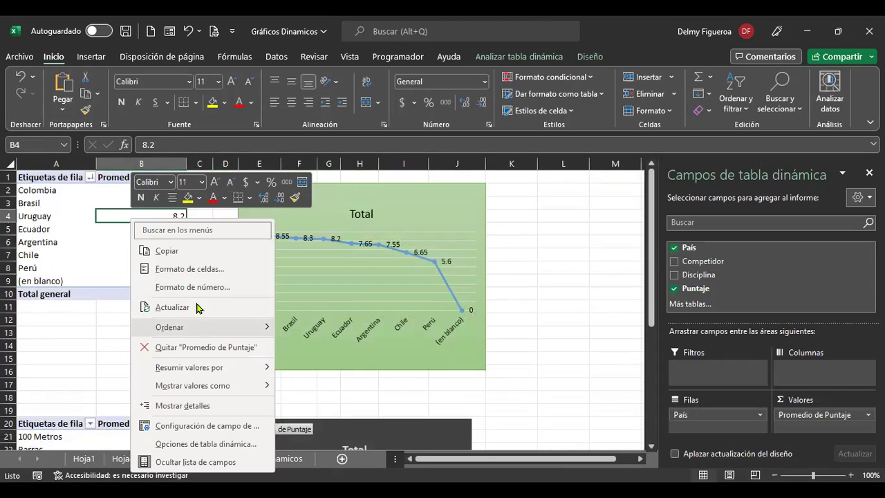
pyautogui.click(196, 304)
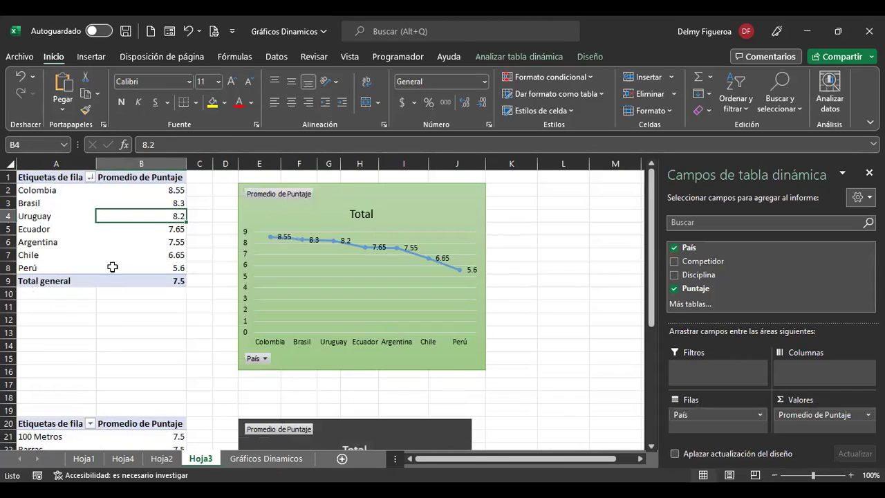
pyautogui.click(38, 267)
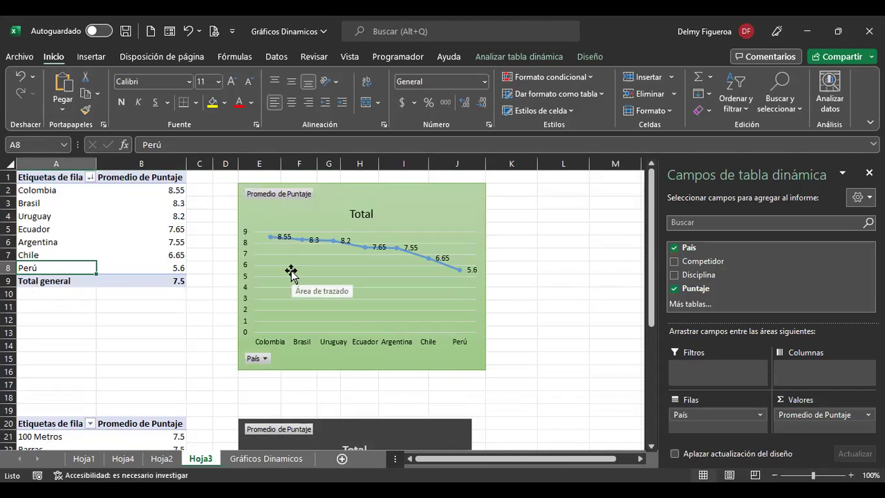